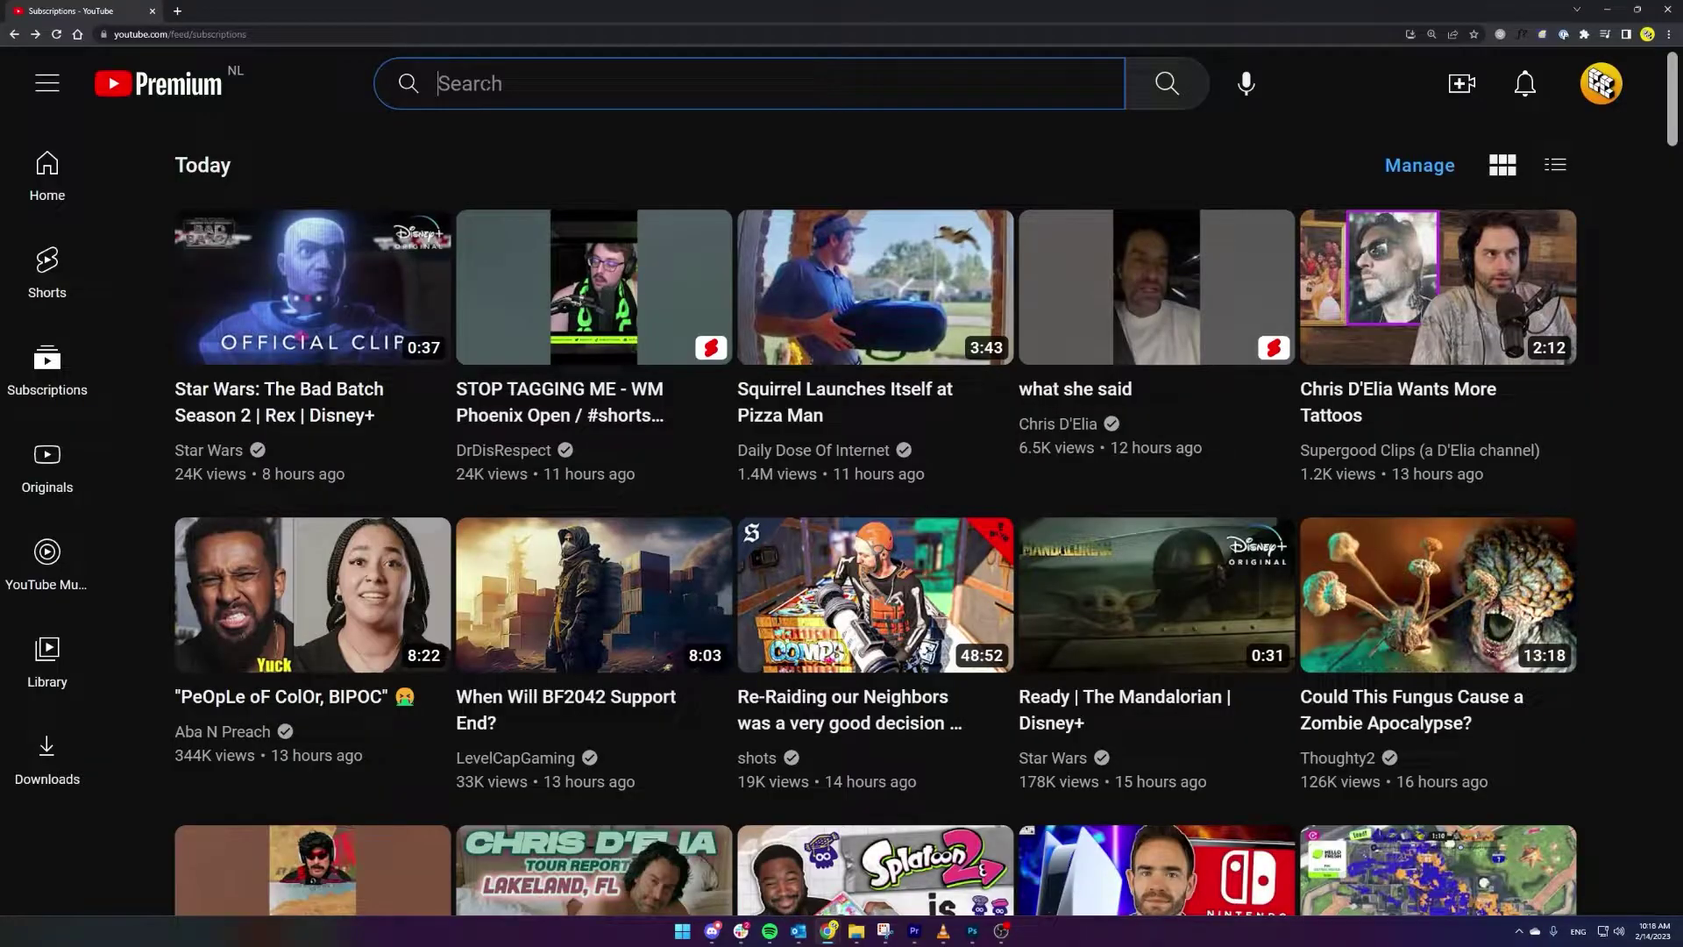
# Search YouTube for "Does my dog think i'm fat?".
pyautogui.write('Does')
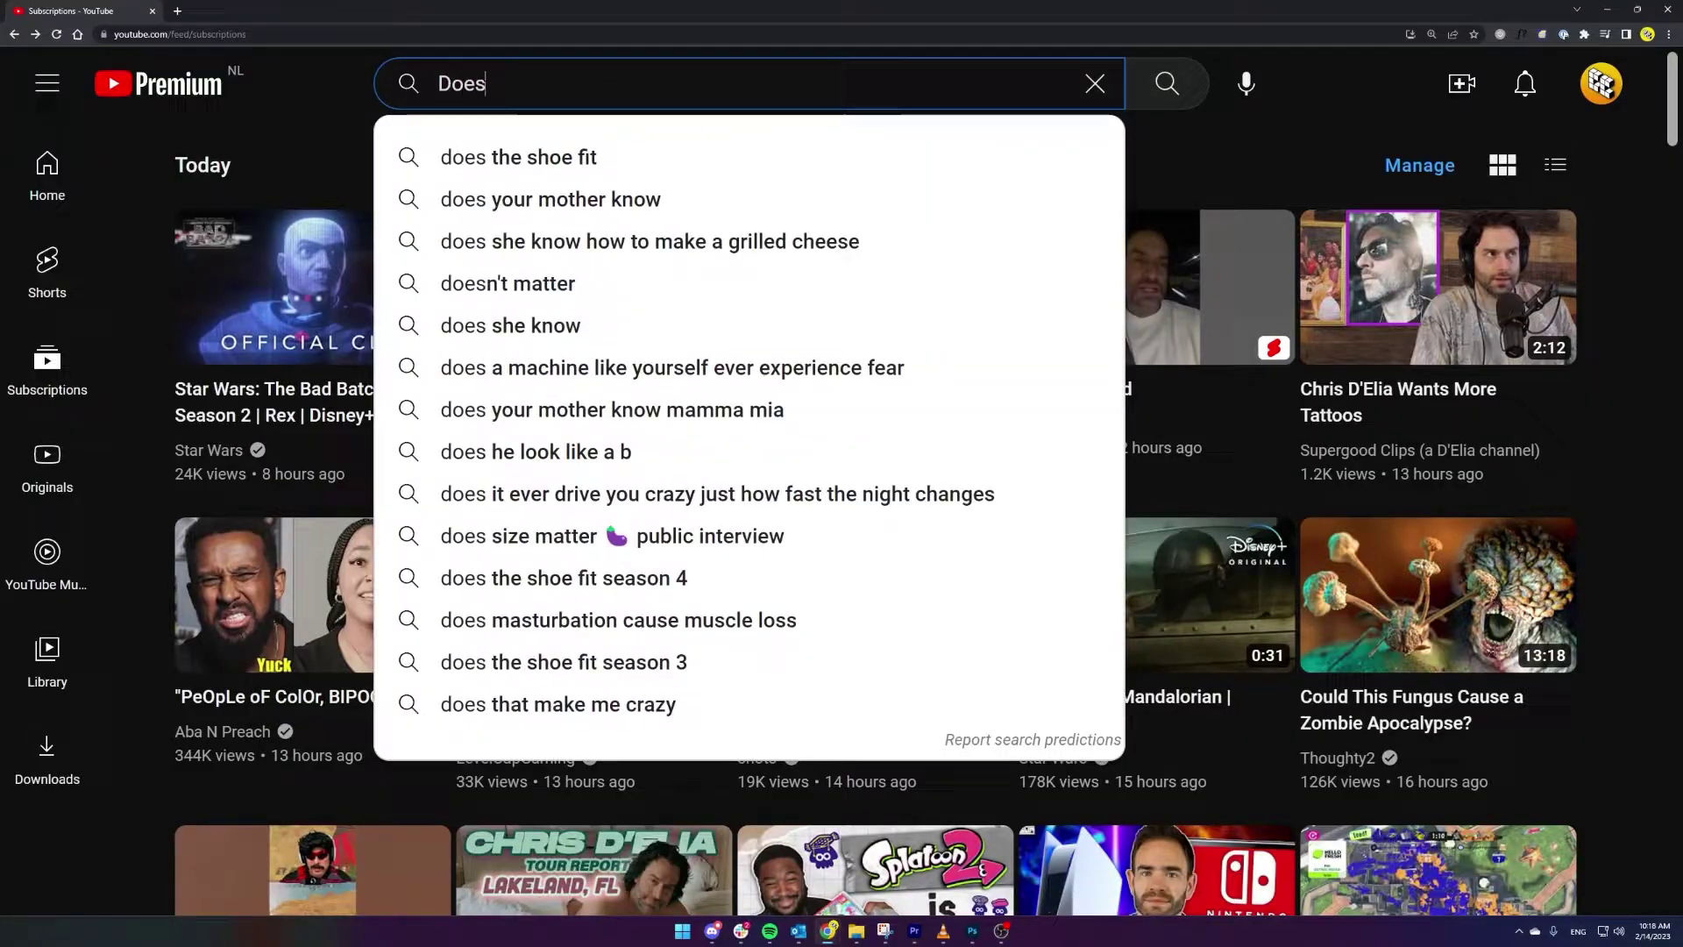
pyautogui.write(' my dog think i')
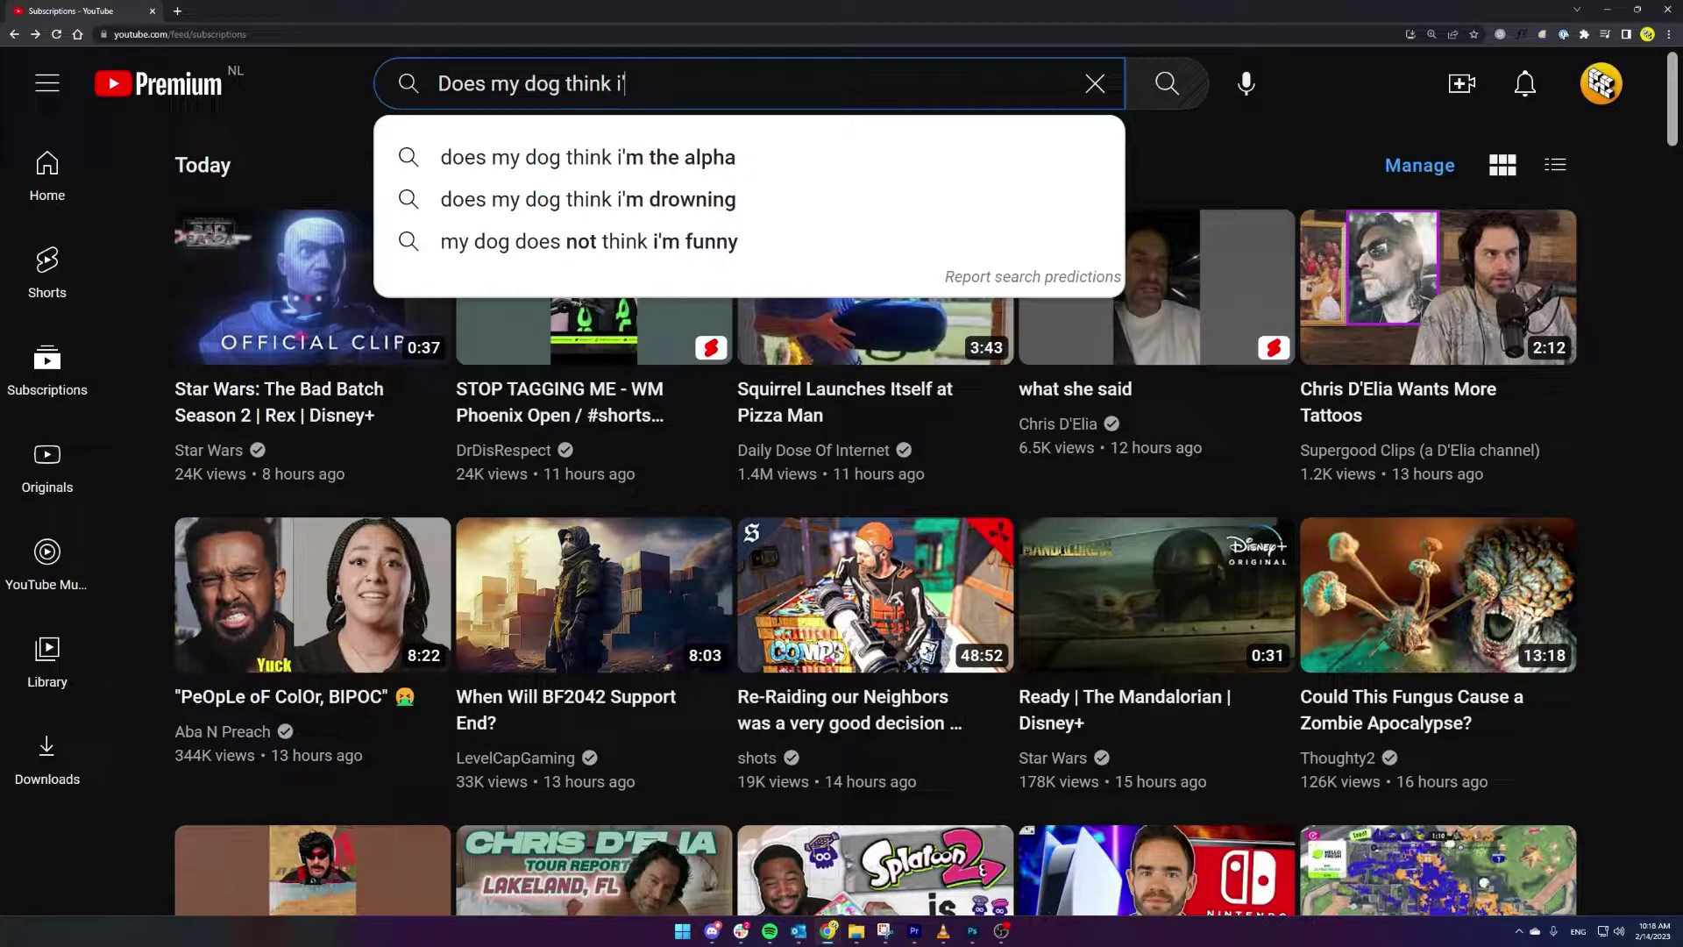
pyautogui.write("'m fat?")
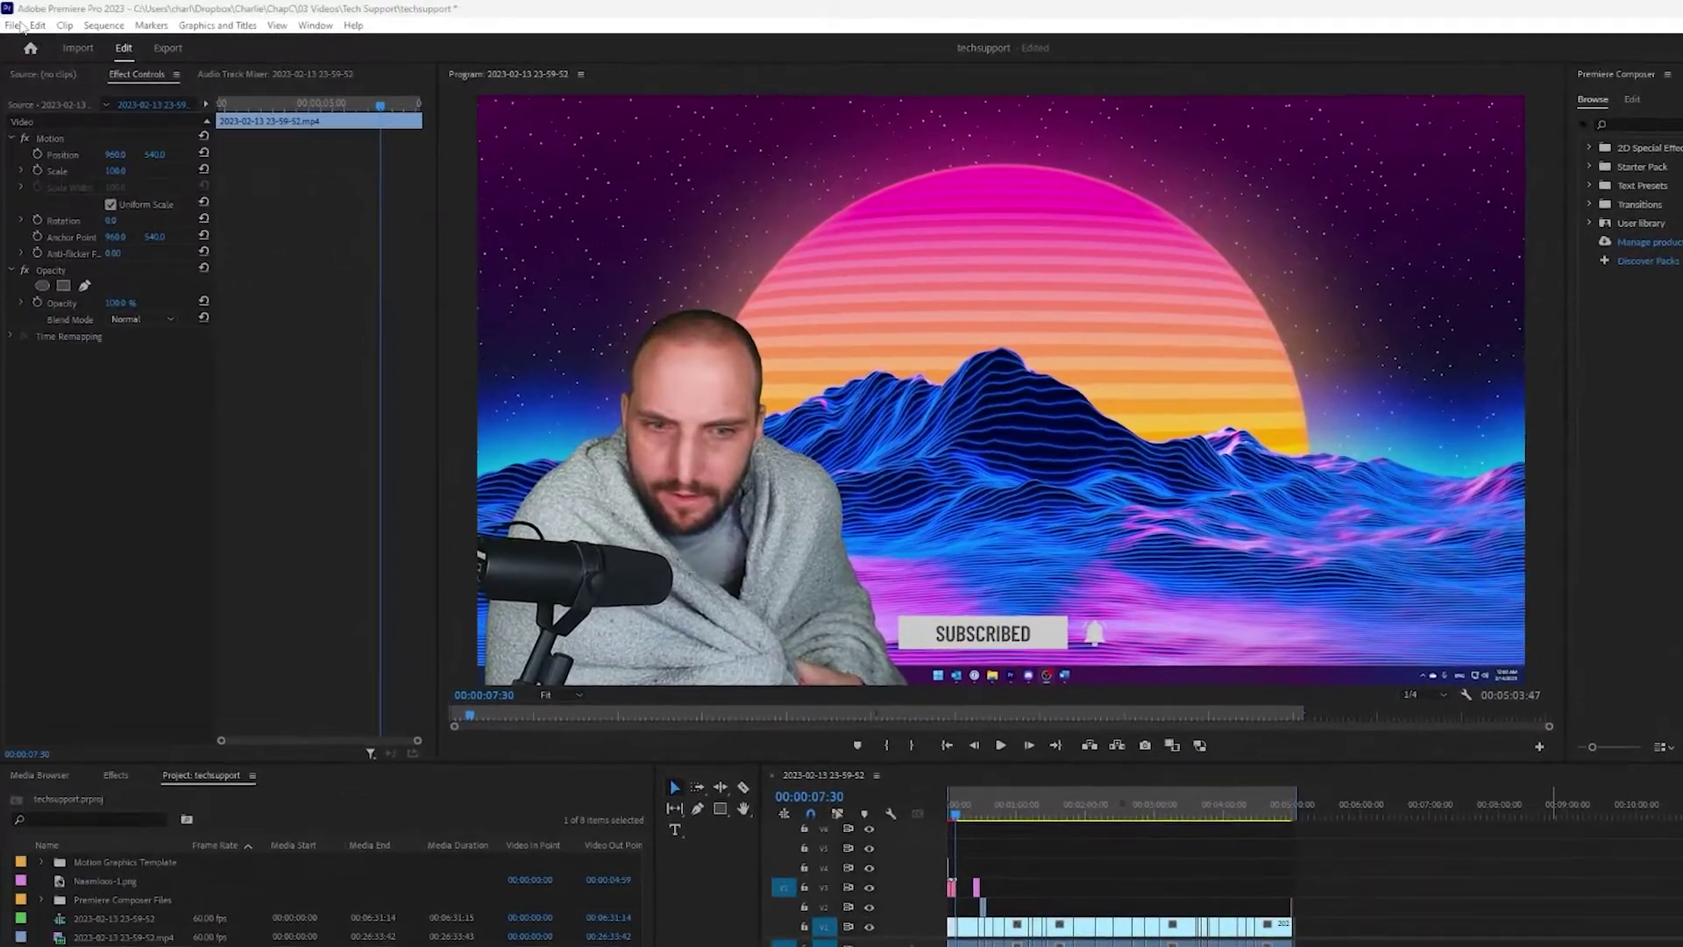
# Open the project's General settings and expand the video Renderer dropdown to see the available options.
pyautogui.click(10, 21)
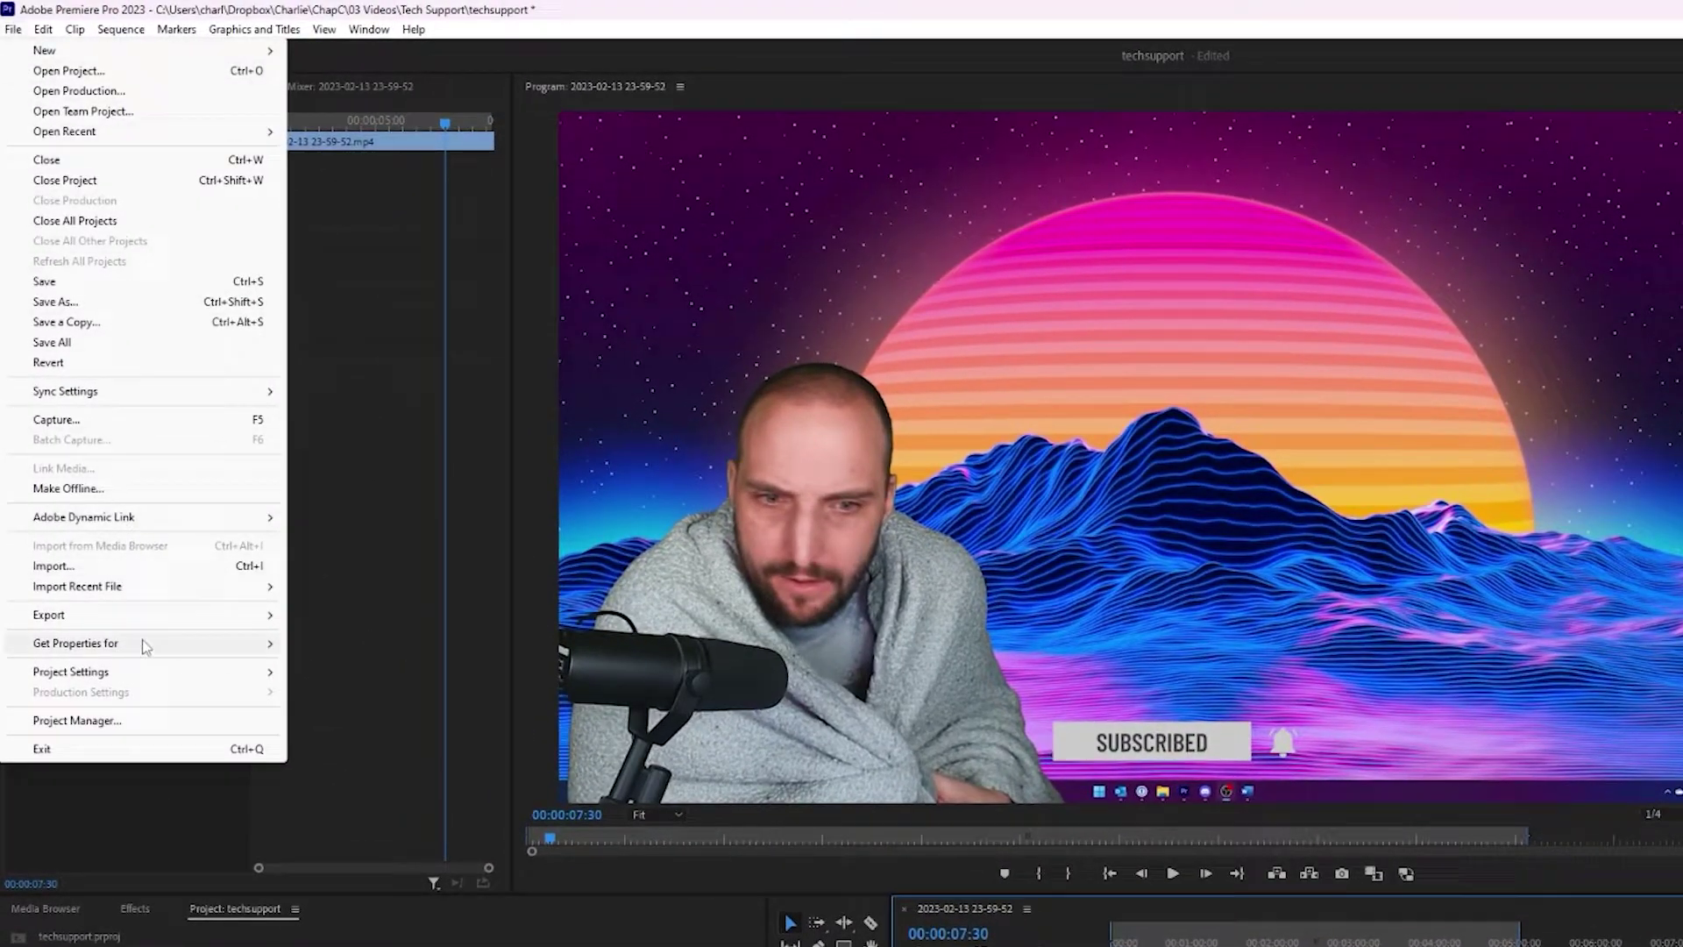
pyautogui.moveTo(124, 488)
pyautogui.click(338, 671)
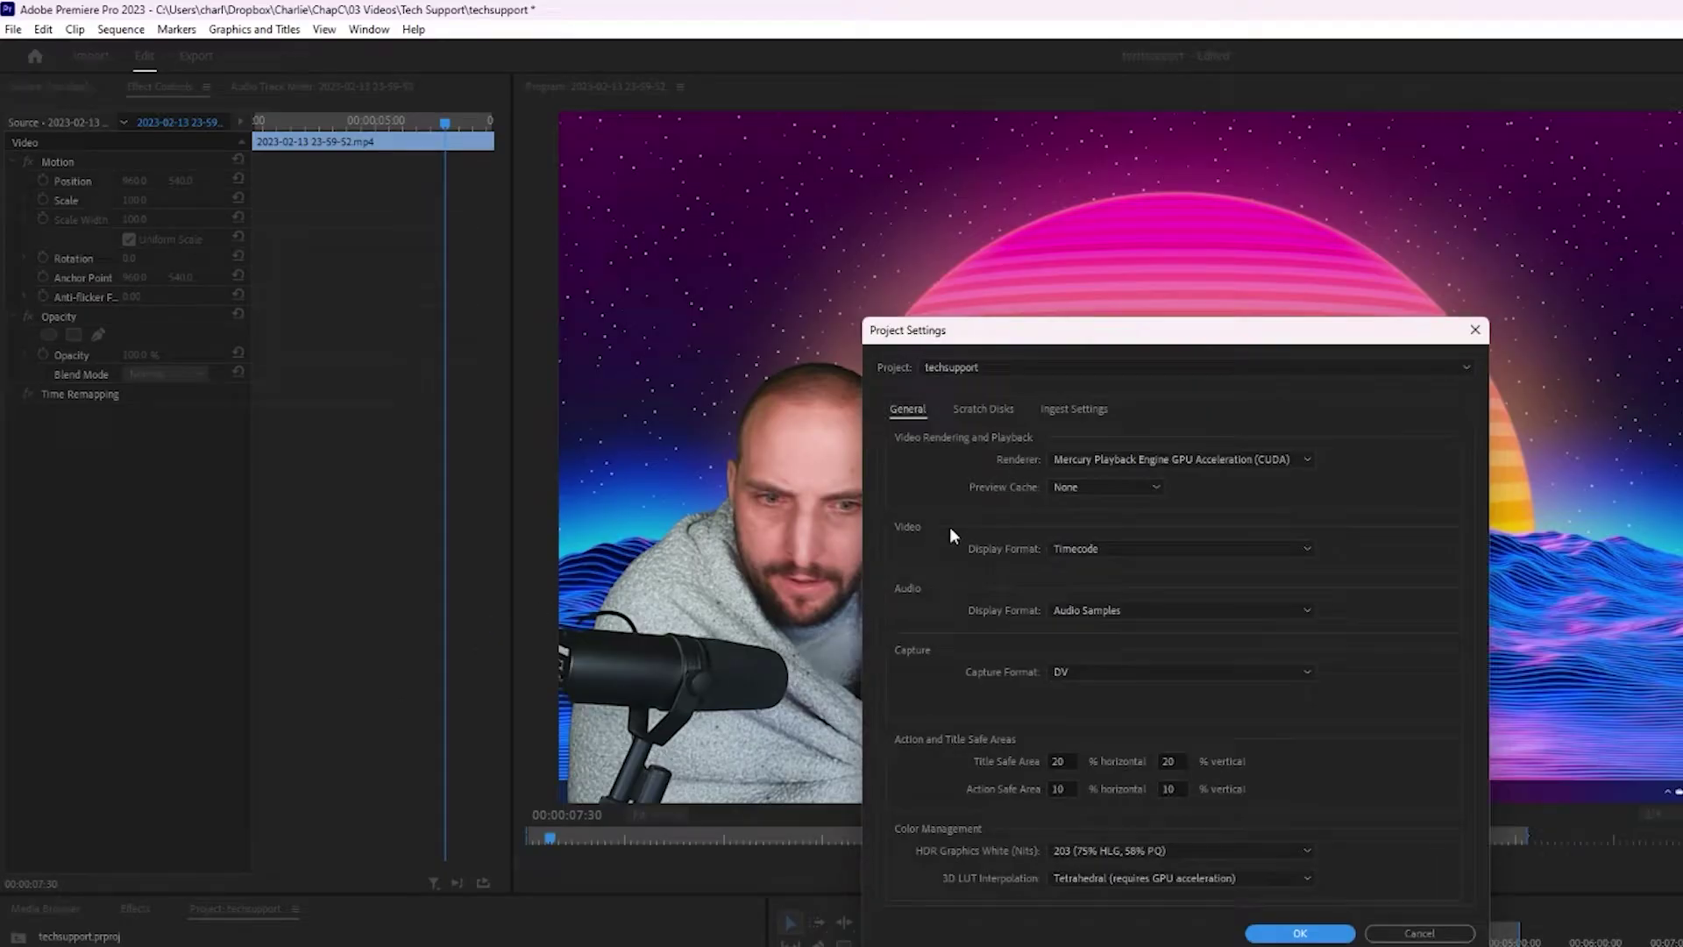
pyautogui.click(1137, 464)
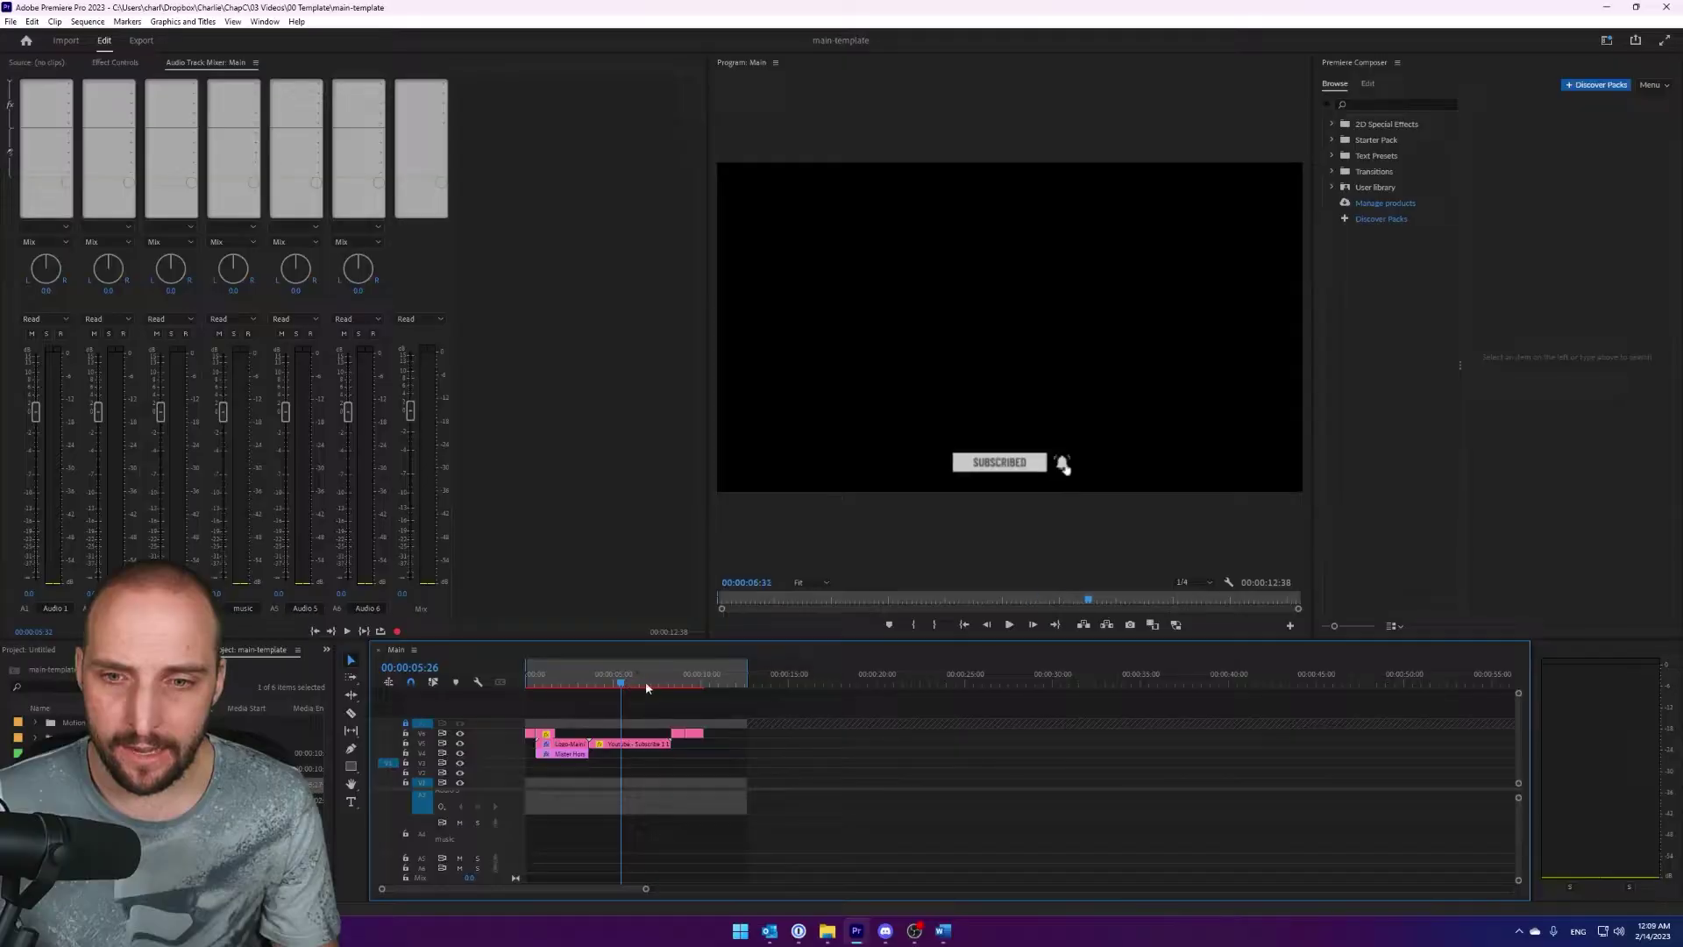
# Back in Premiere Pro, scrub the Main sequence playhead to near the end of the intro.
pyautogui.moveTo(645, 681); pyautogui.dragTo(716, 688)
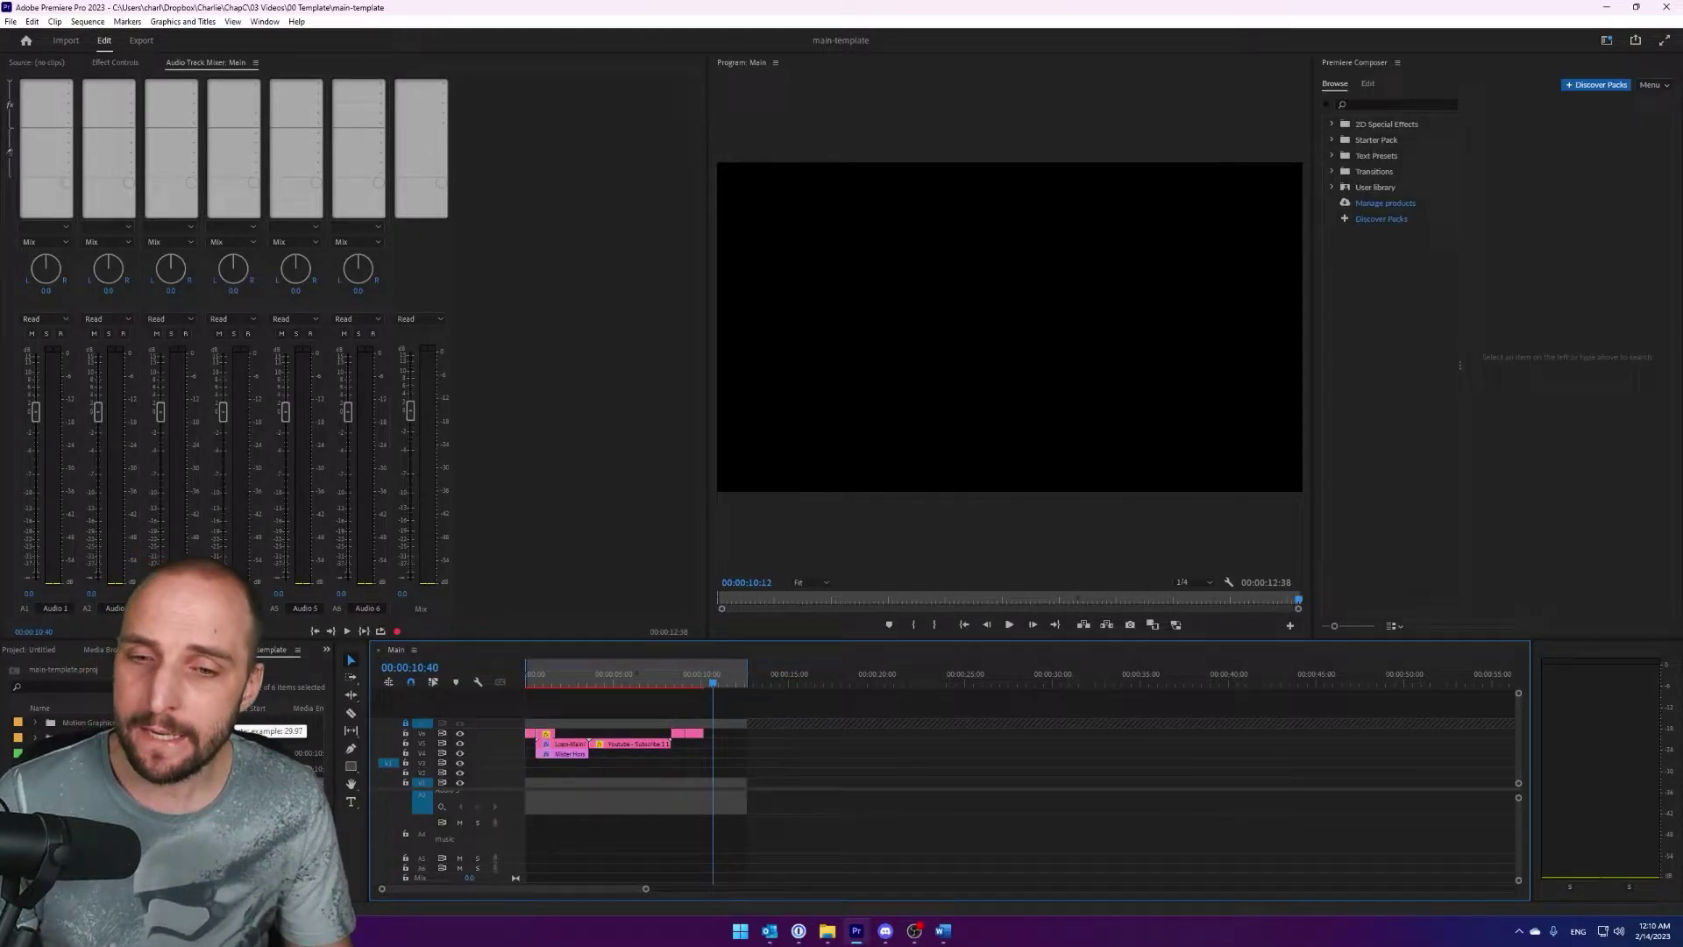
# Preview the intro, then place the long recording at 00:00:00 beneath the intro graphics.
pyautogui.moveTo(536, 685); pyautogui.dragTo(705, 691)
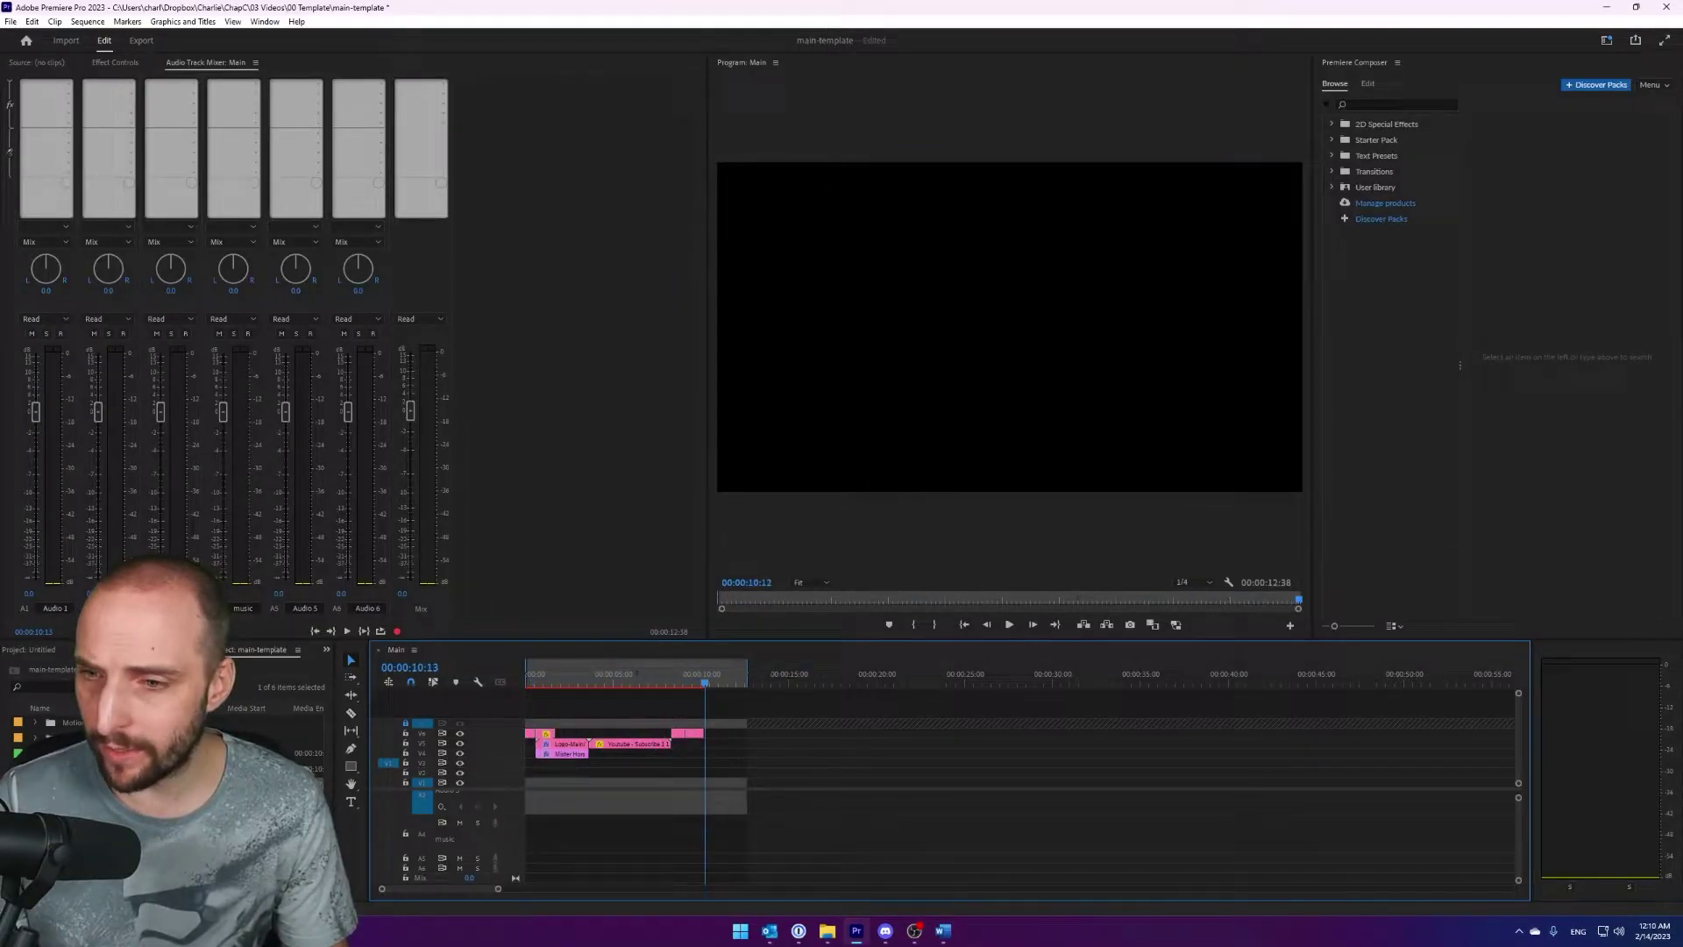
pyautogui.moveTo(311, 701); pyautogui.dragTo(578, 780)
pyautogui.click(610, 687)
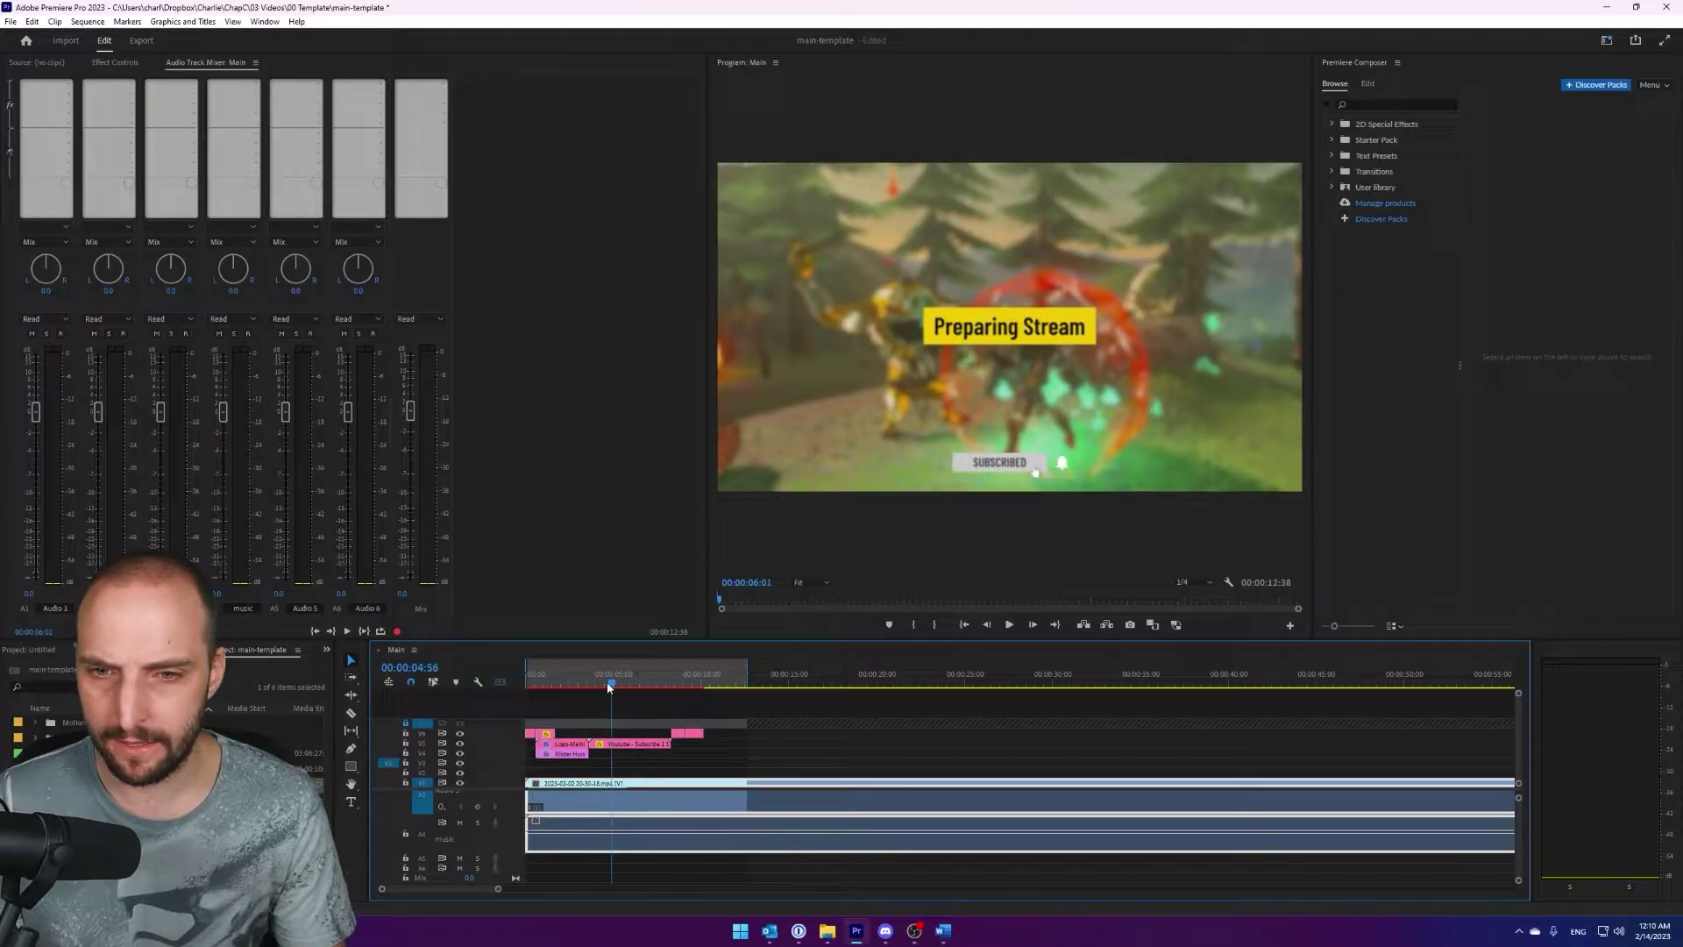
# Export the Main sequence directly through File > Export > Media, cancelling when audio rendering stalls.
pyautogui.click(11, 21)
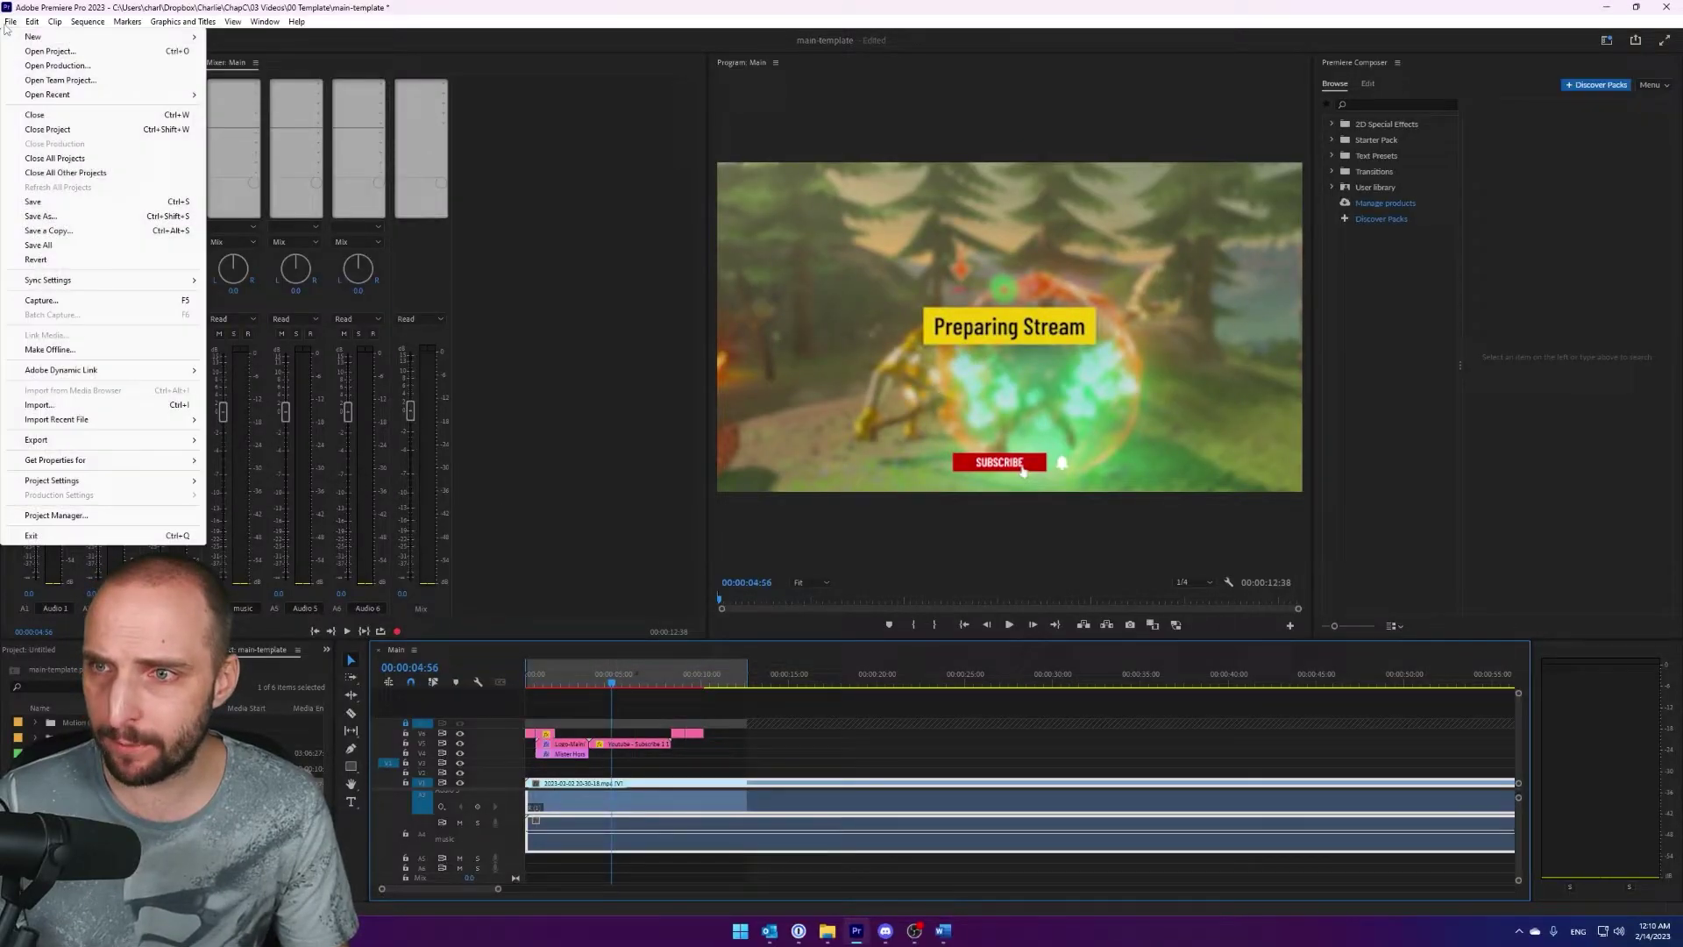
pyautogui.moveTo(72, 439)
pyautogui.click(314, 437)
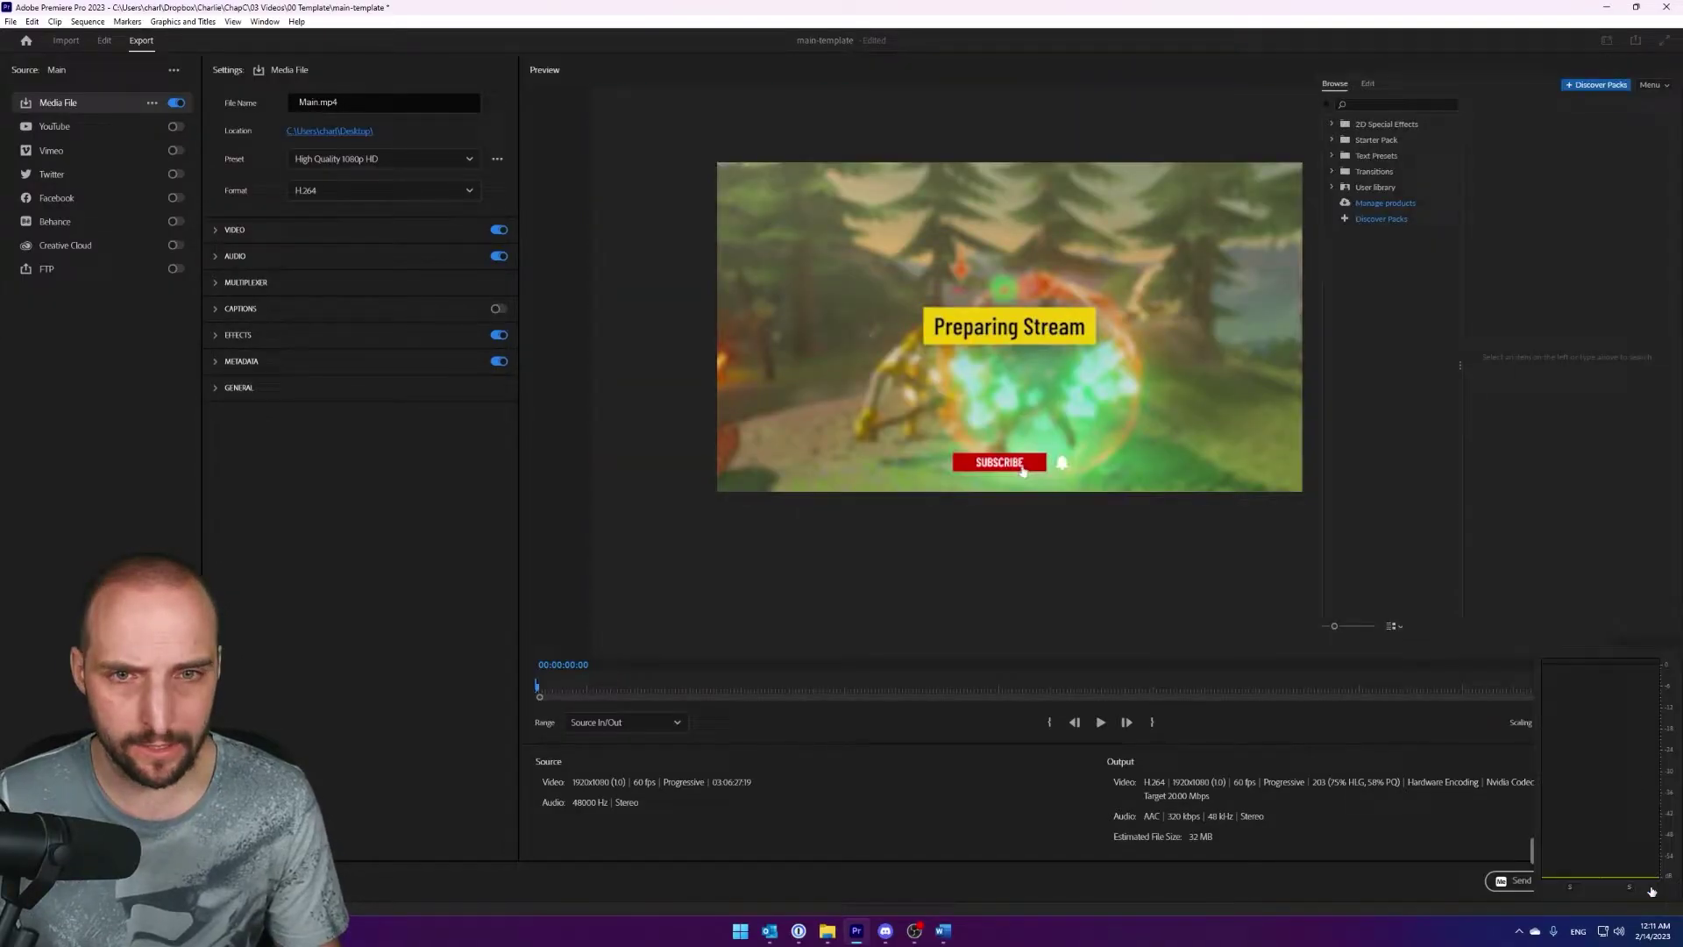
pyautogui.click(1652, 890)
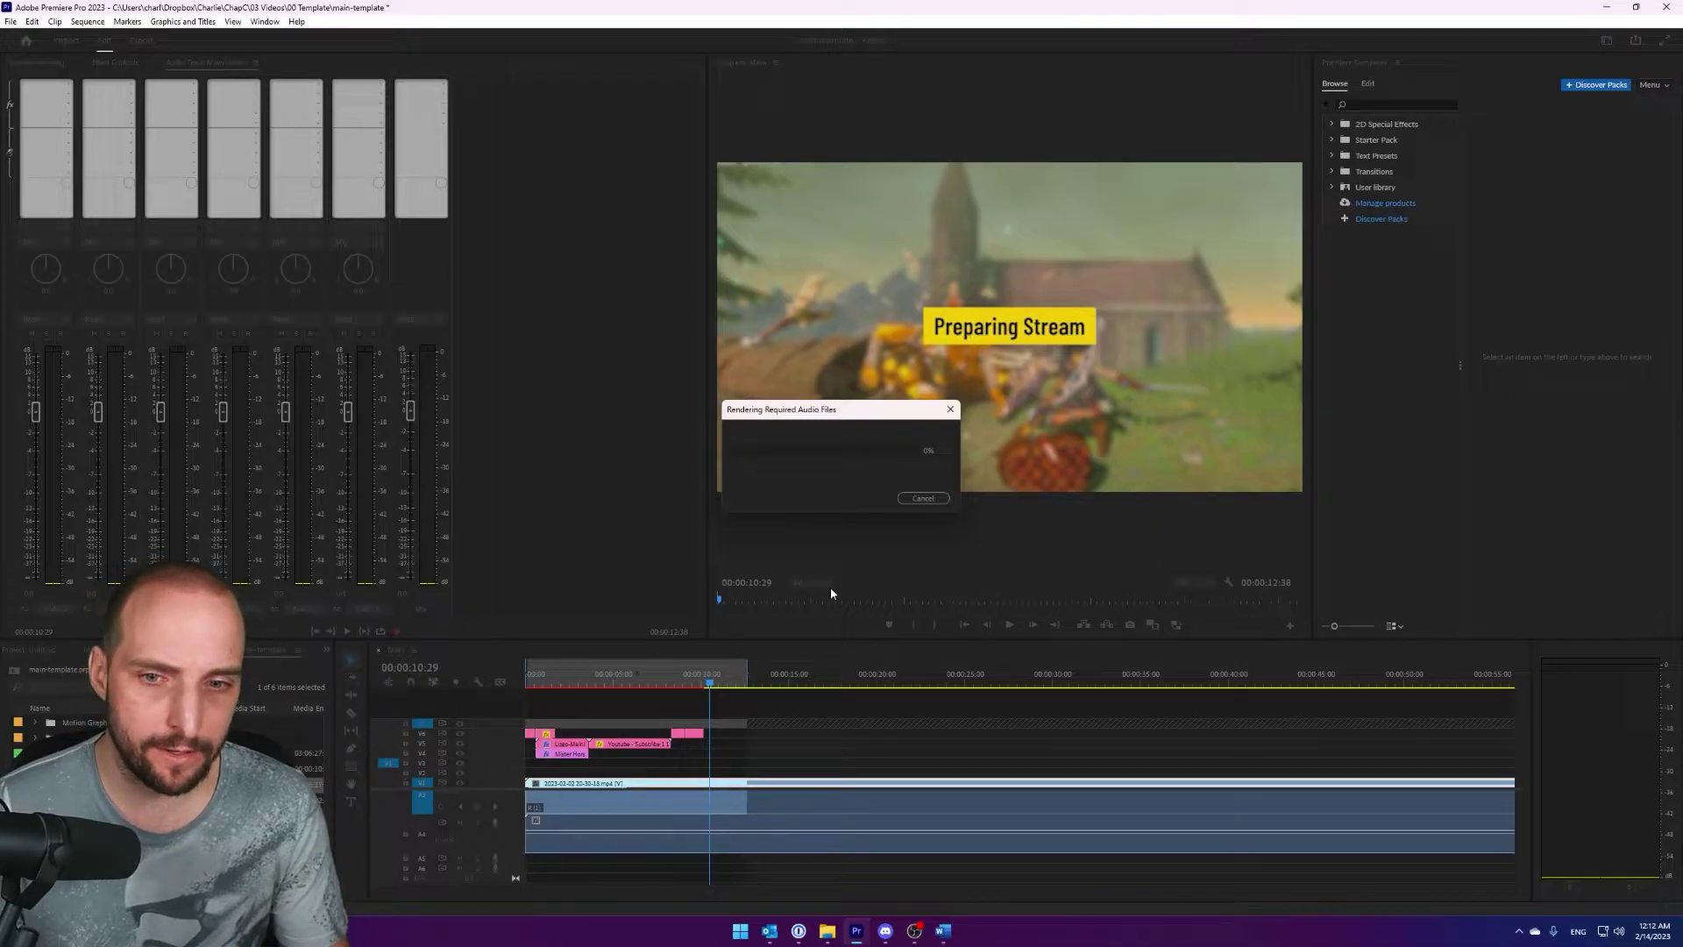
pyautogui.click(923, 498)
# Reopen the export settings and send the Main sequence to Media Encoder's queue as Main.mp4.
pyautogui.click(13, 23)
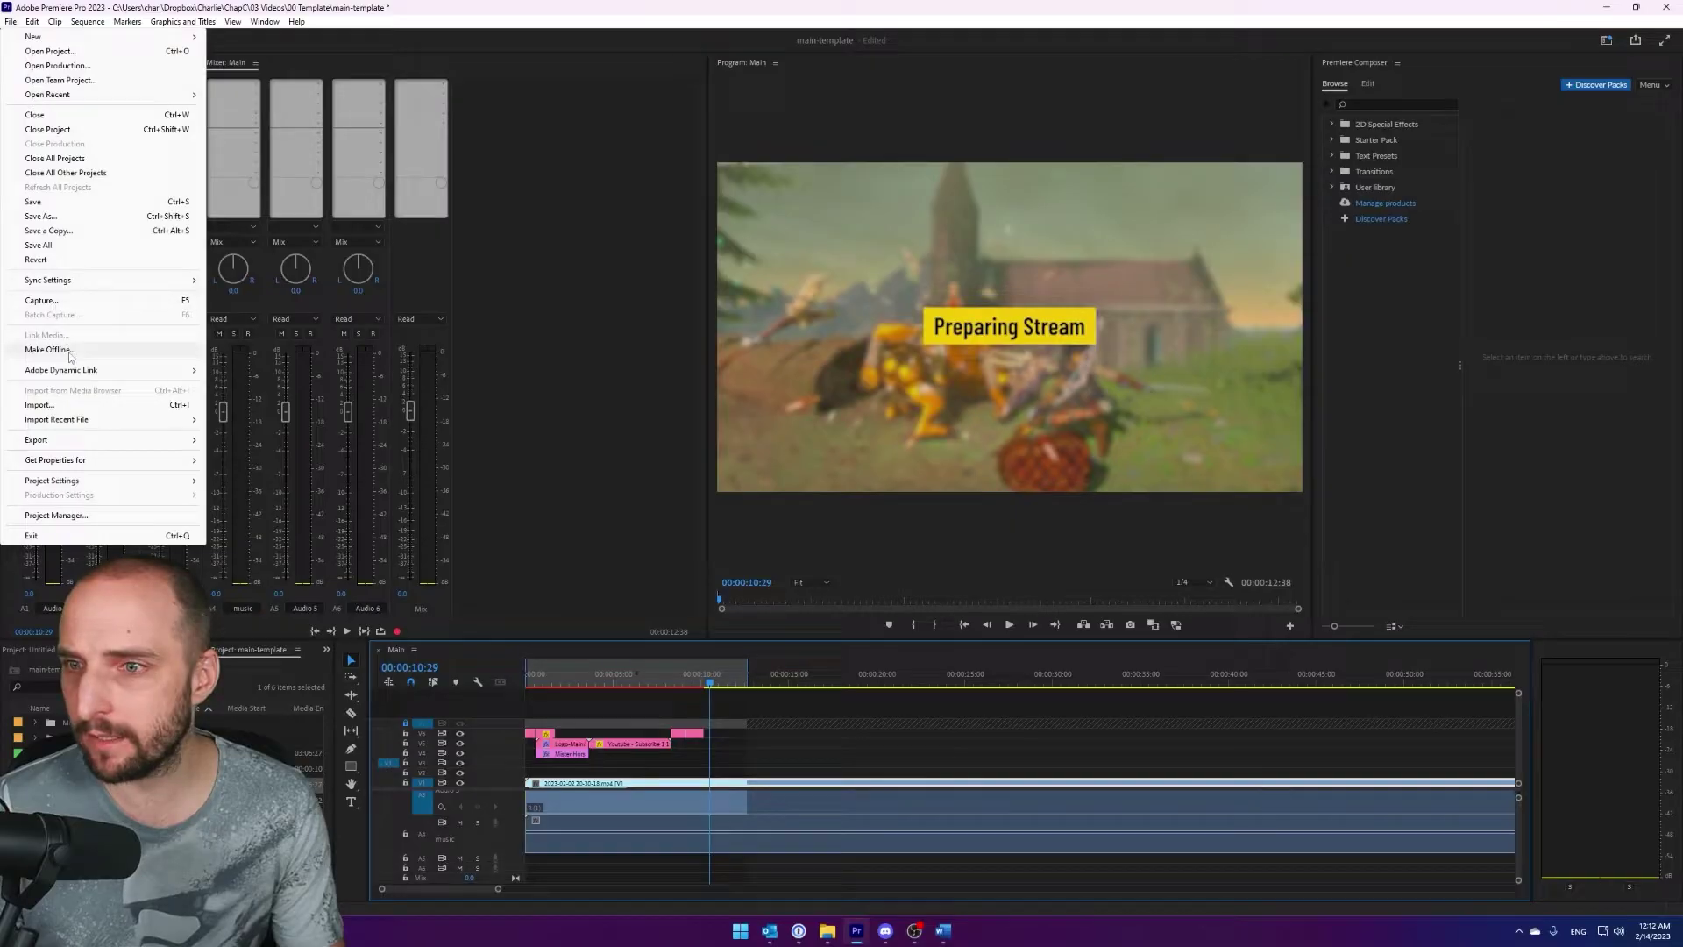
pyautogui.moveTo(143, 444)
pyautogui.click(261, 439)
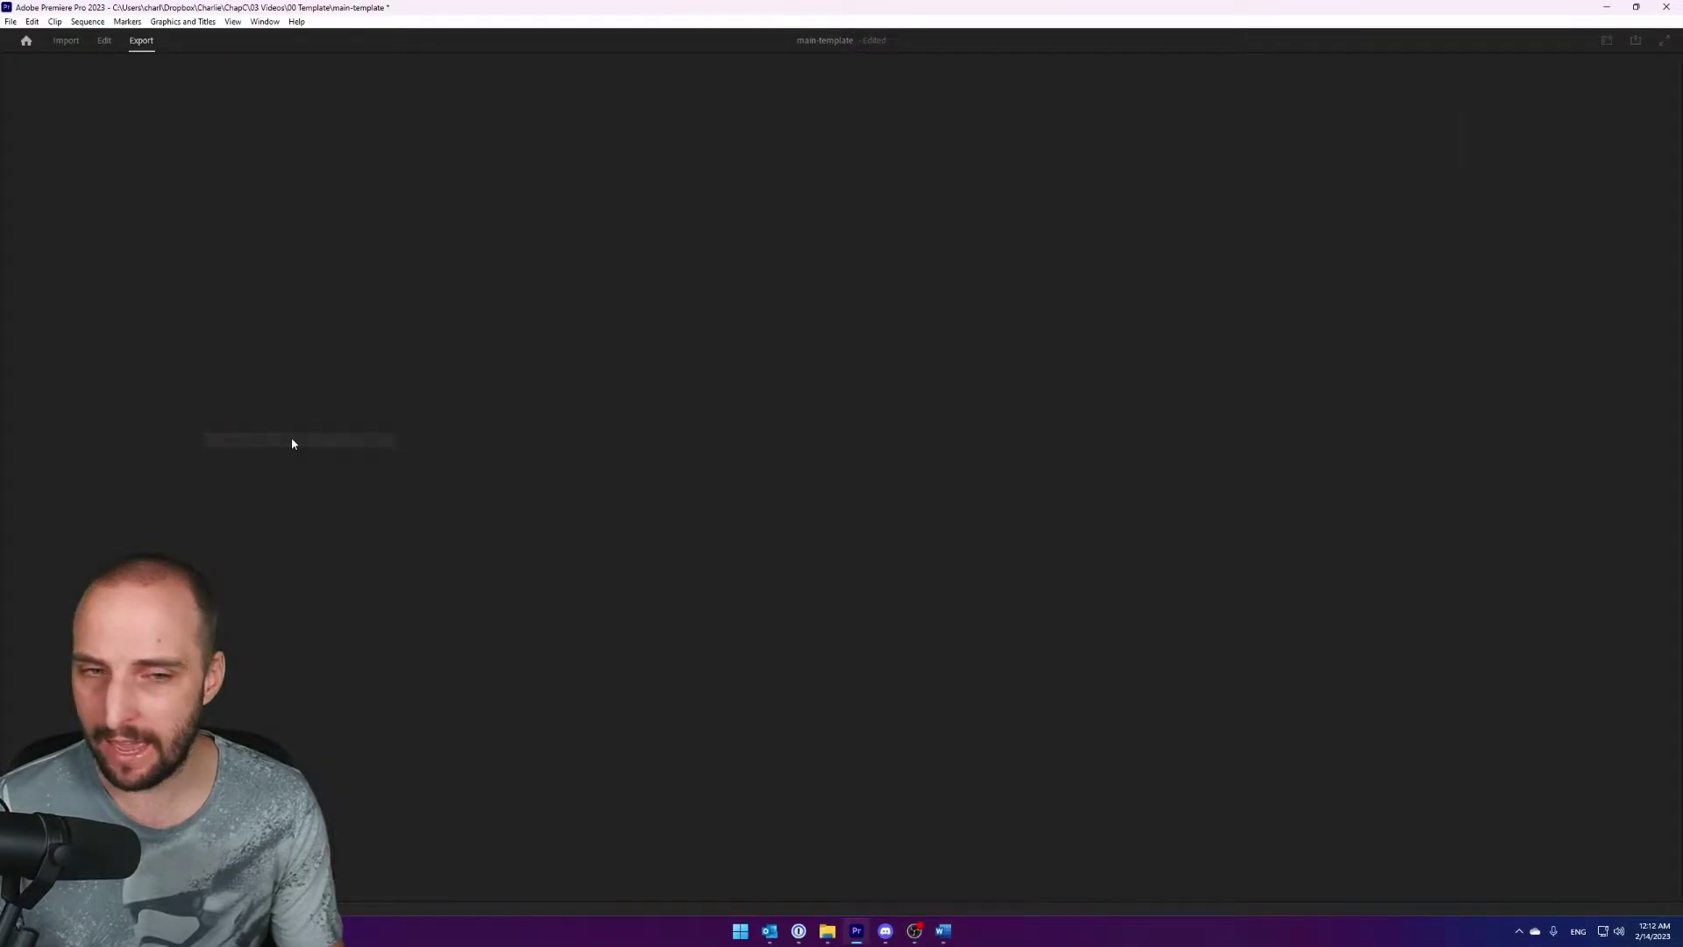
pyautogui.click(1554, 881)
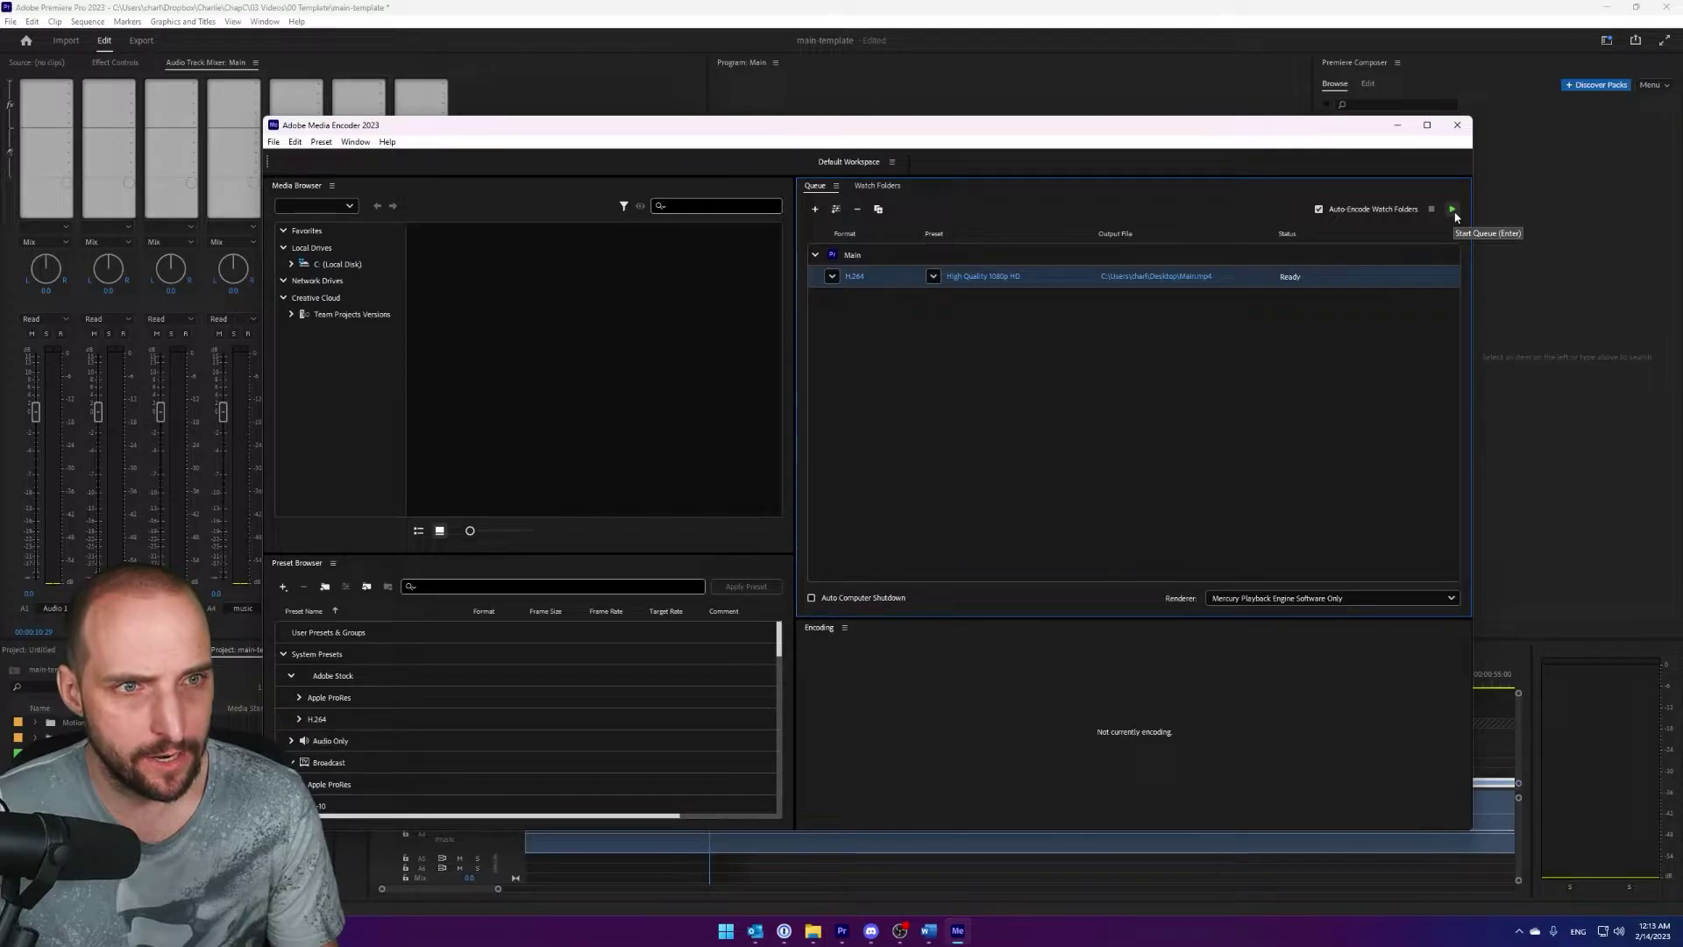
# Start the Media Encoder queue to encode Main.mp4 as High Quality 1080p HD H.264.
pyautogui.click(1453, 210)
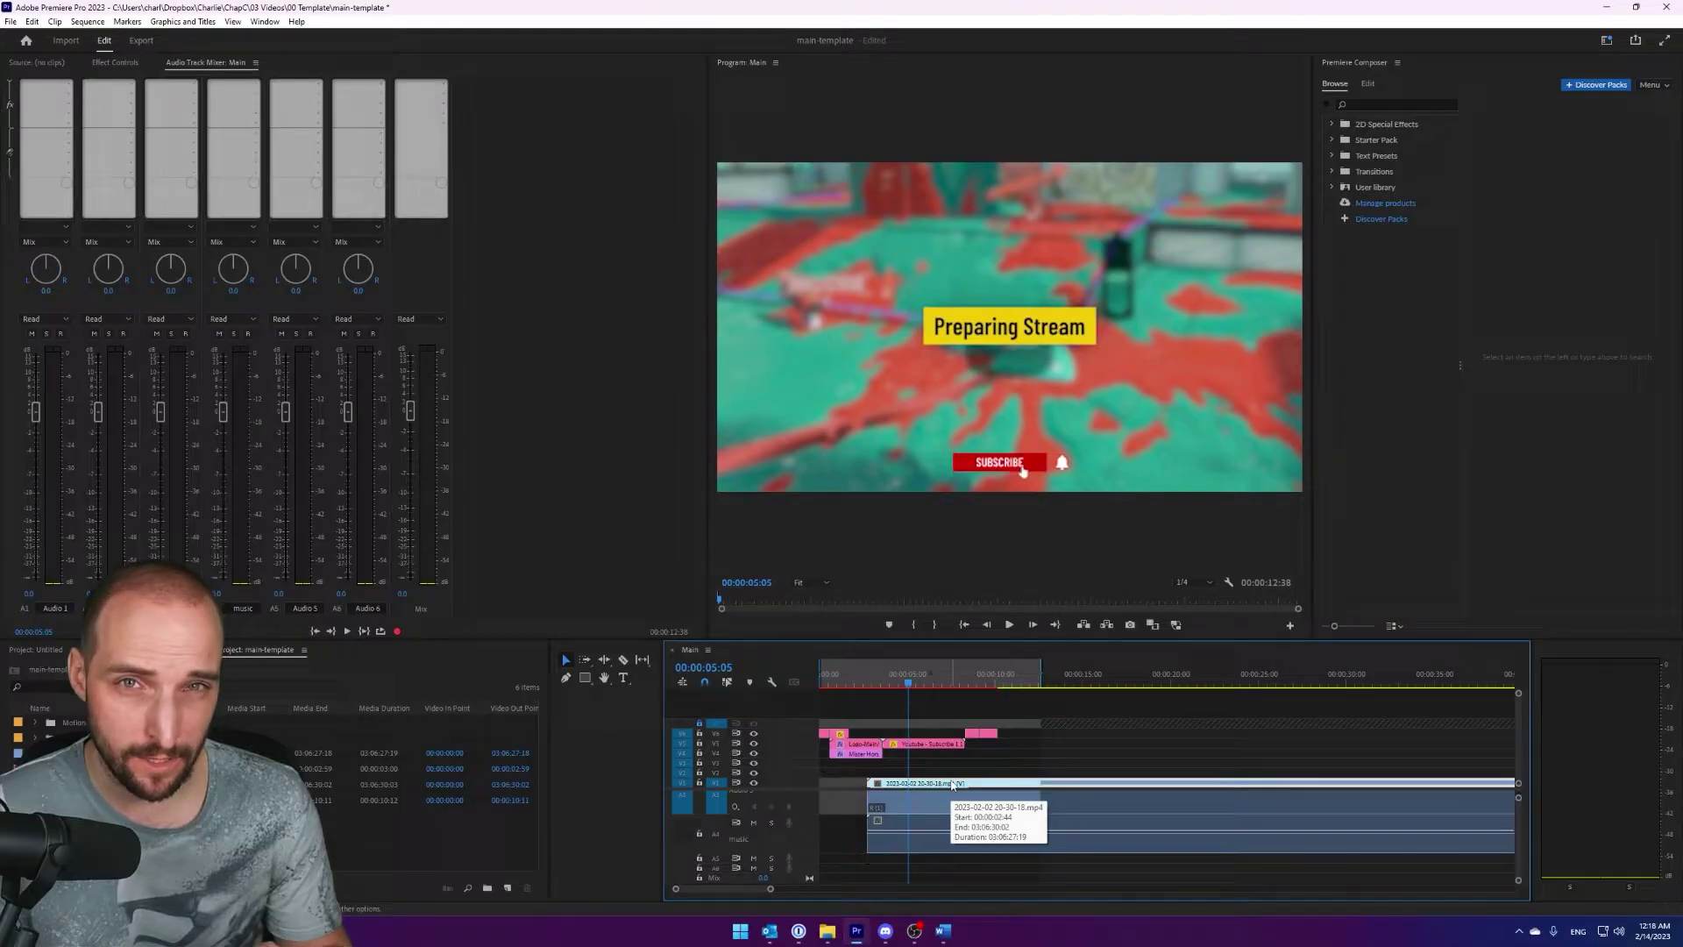
pyautogui.click(294, 754)
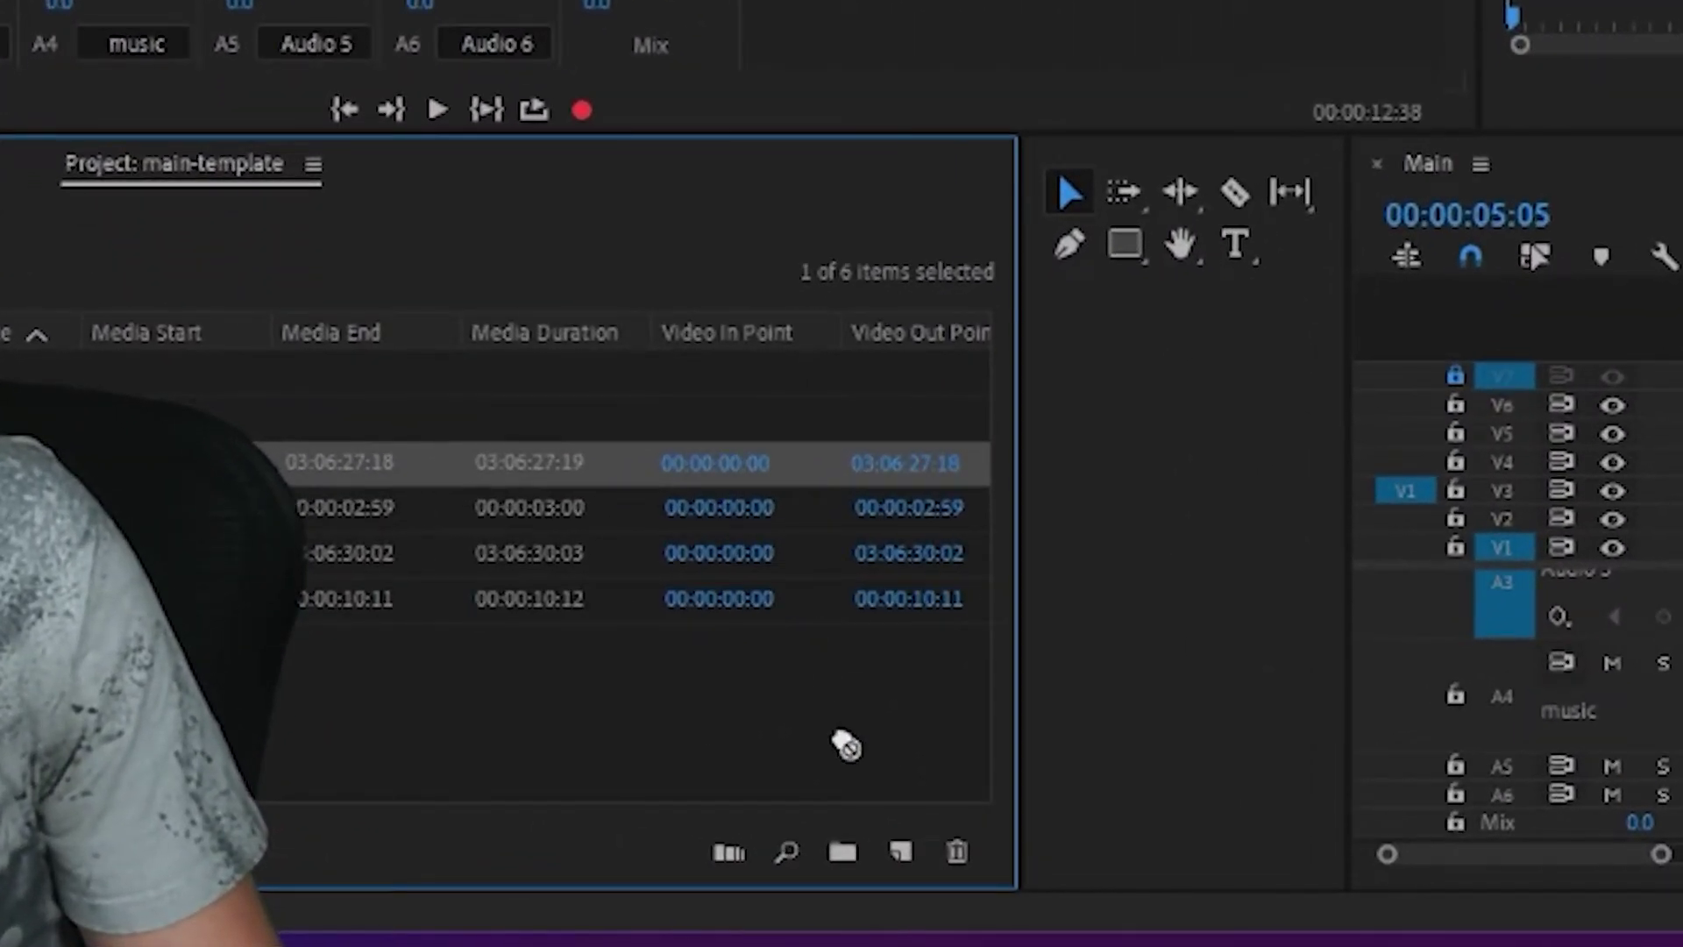
pyautogui.moveTo(904, 864); pyautogui.dragTo(904, 865)
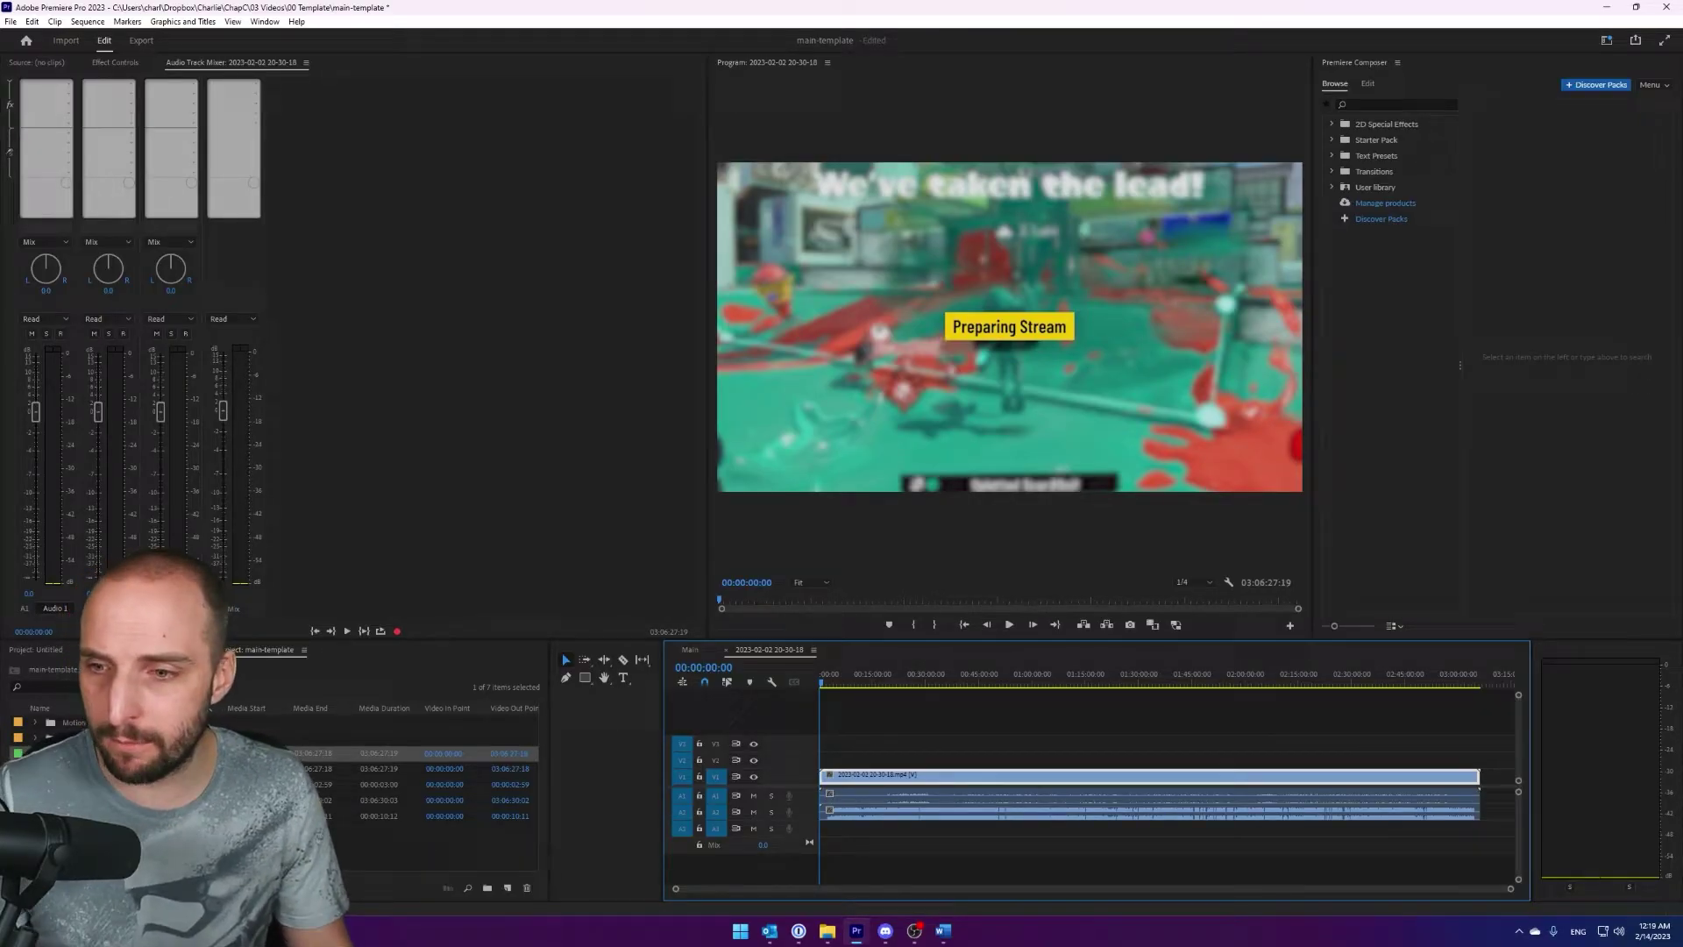
pyautogui.click(690, 649)
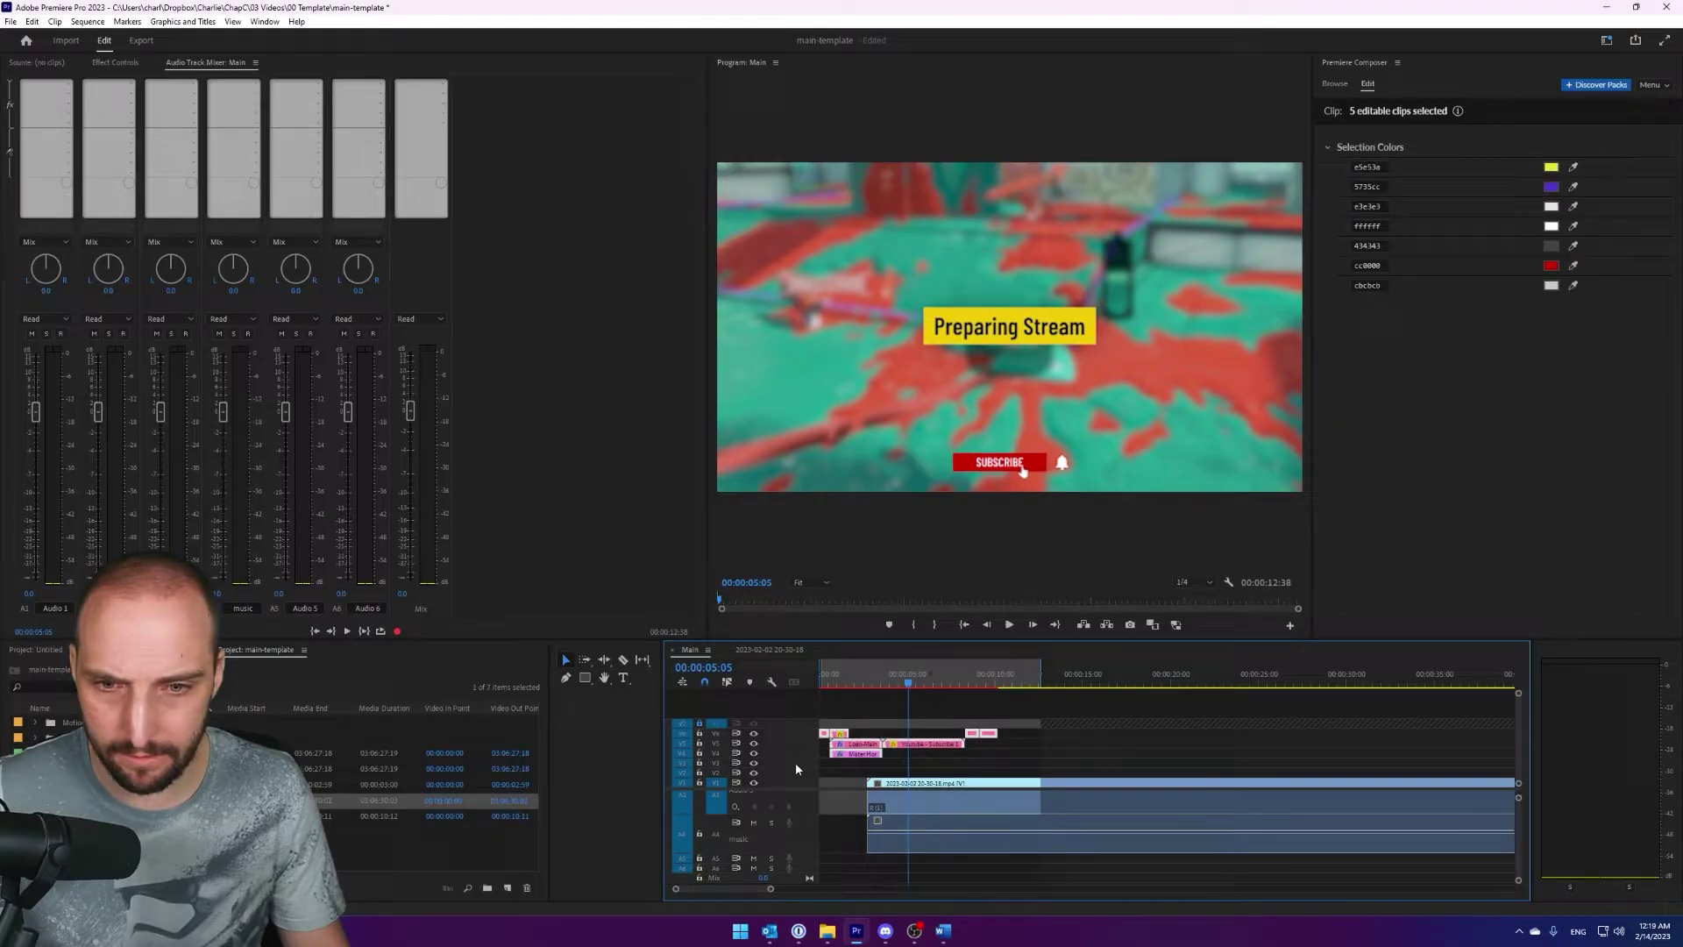
pyautogui.doubleClick(394, 753)
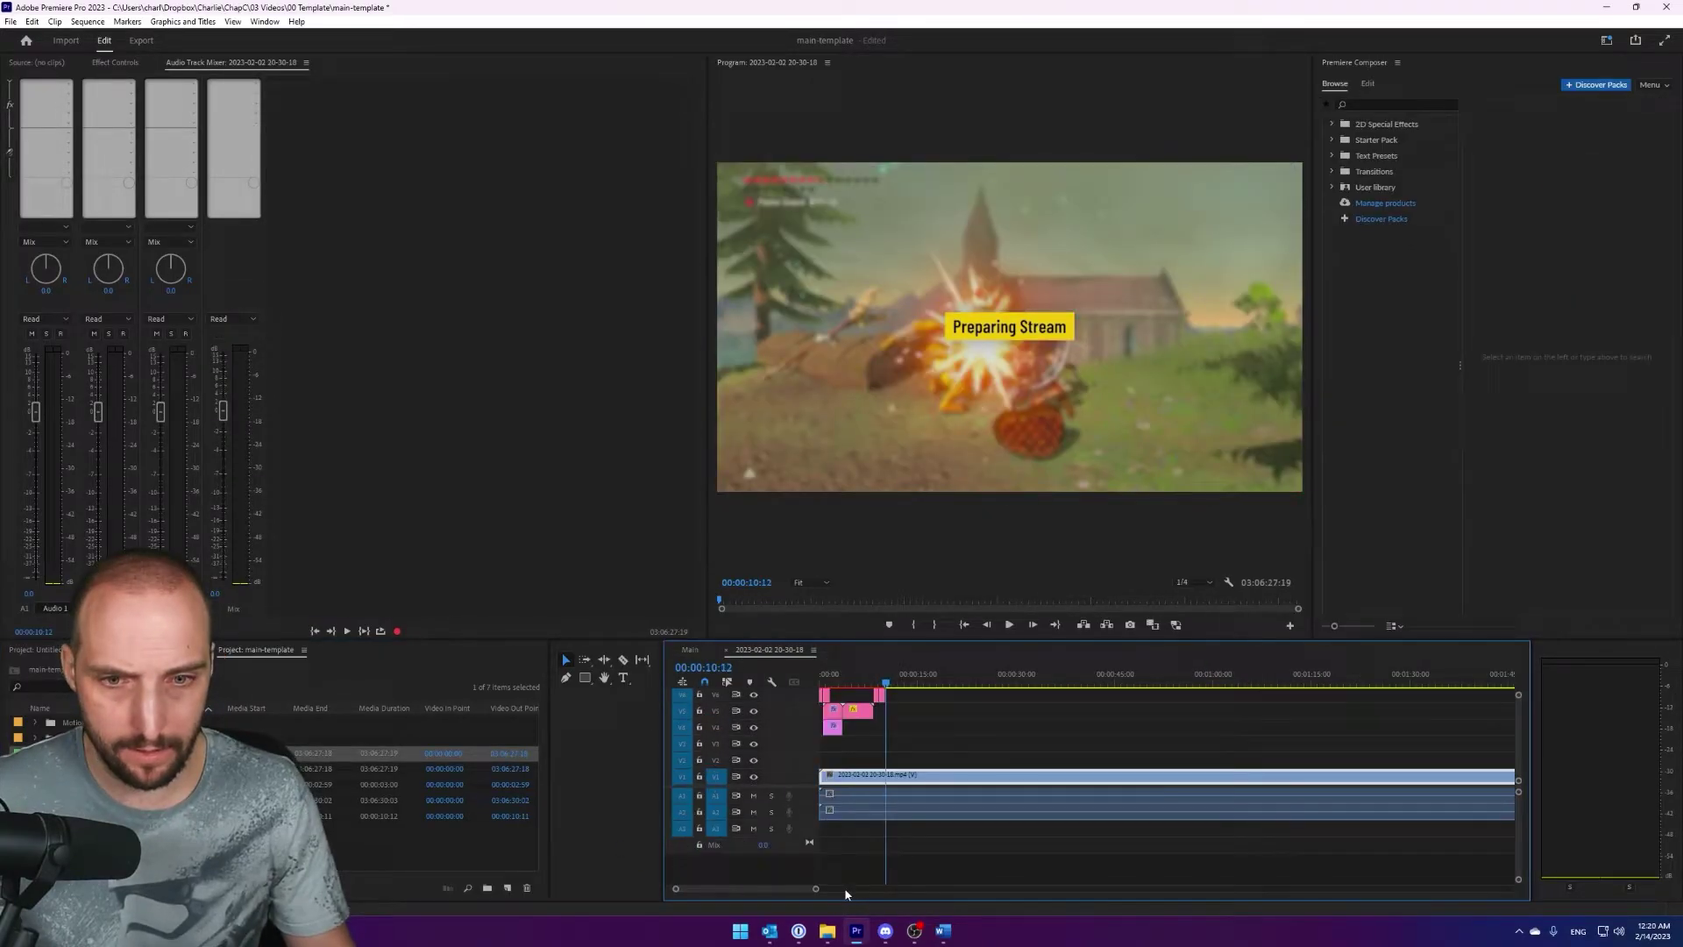
pyautogui.moveTo(819, 892); pyautogui.dragTo(891, 889)
pyautogui.click(827, 674)
pyautogui.rightClick(857, 674)
pyautogui.click(872, 527)
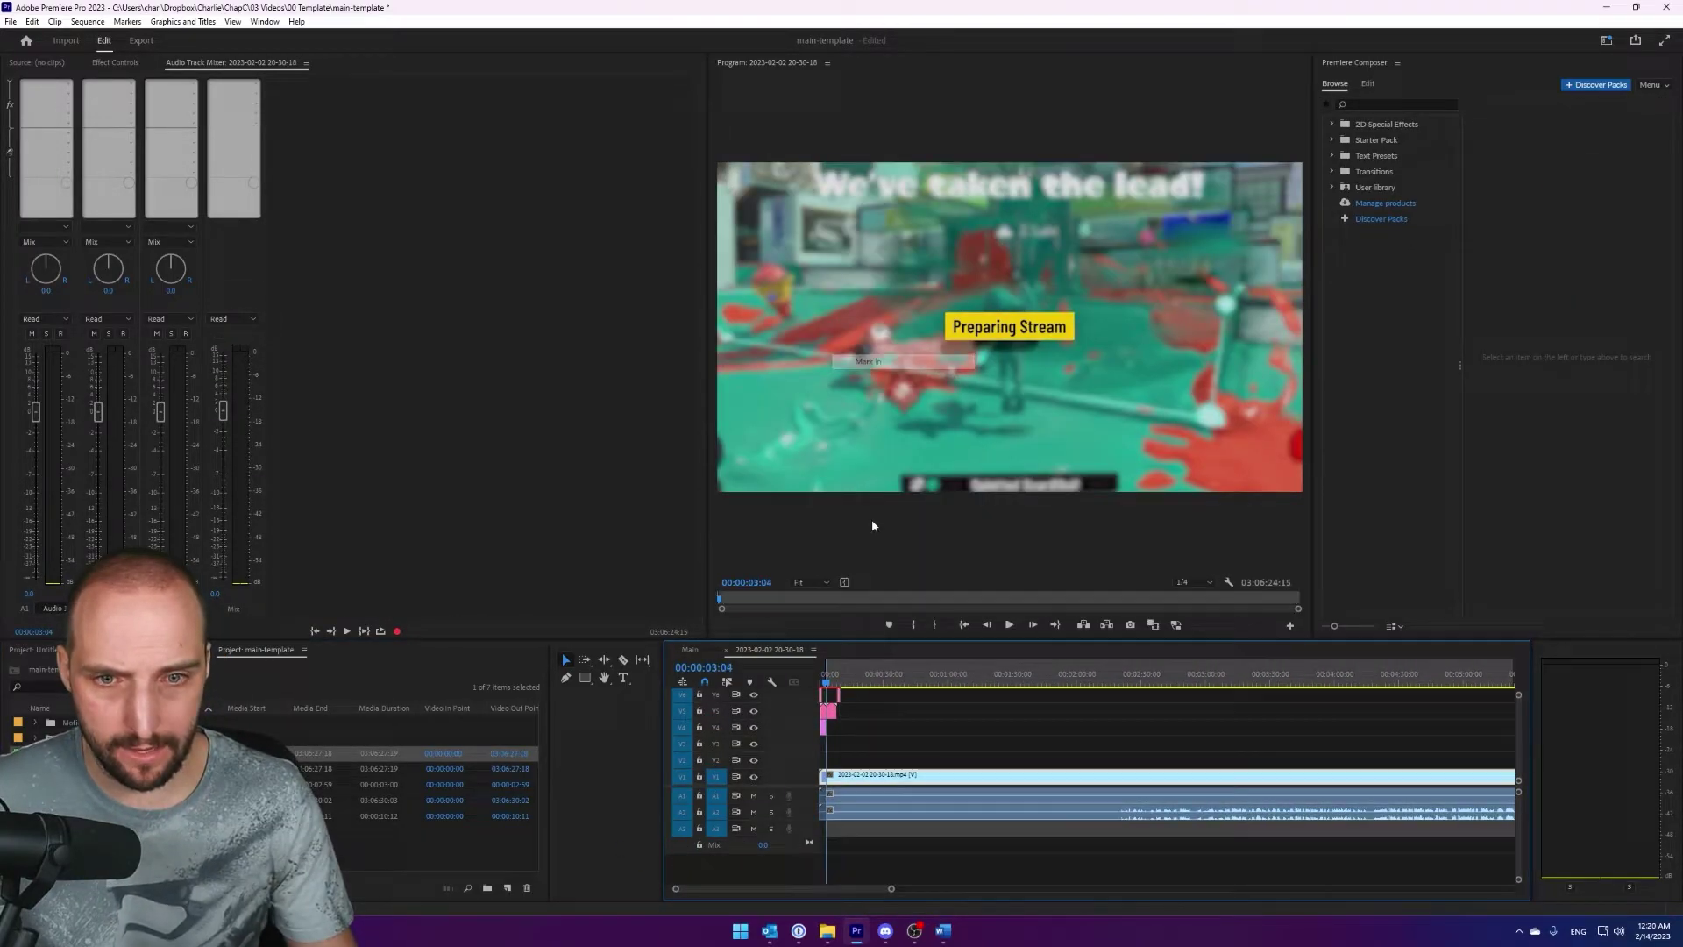
# Mark the Out point at 00:02:57:03 and export the marked range via Ctrl+M.
pyautogui.moveTo(827, 673); pyautogui.dragTo(1191, 673)
pyautogui.rightClick(1210, 677)
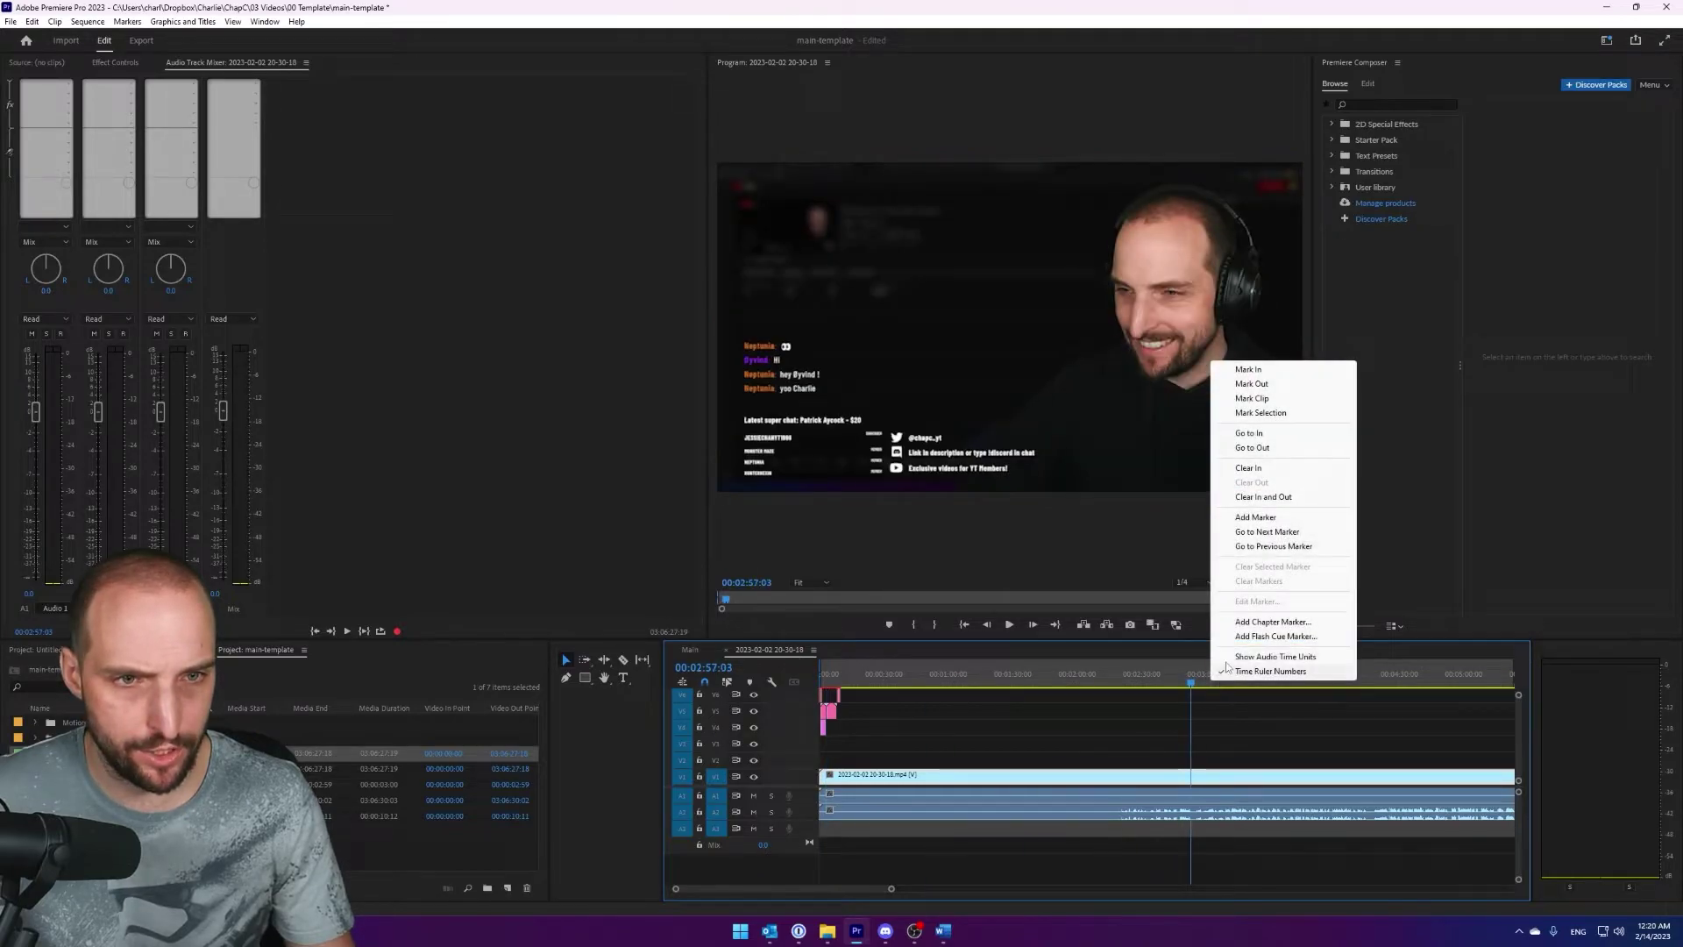
pyautogui.click(1253, 384)
pyautogui.hotkey('ctrl', 'm')
pyautogui.click(1642, 880)
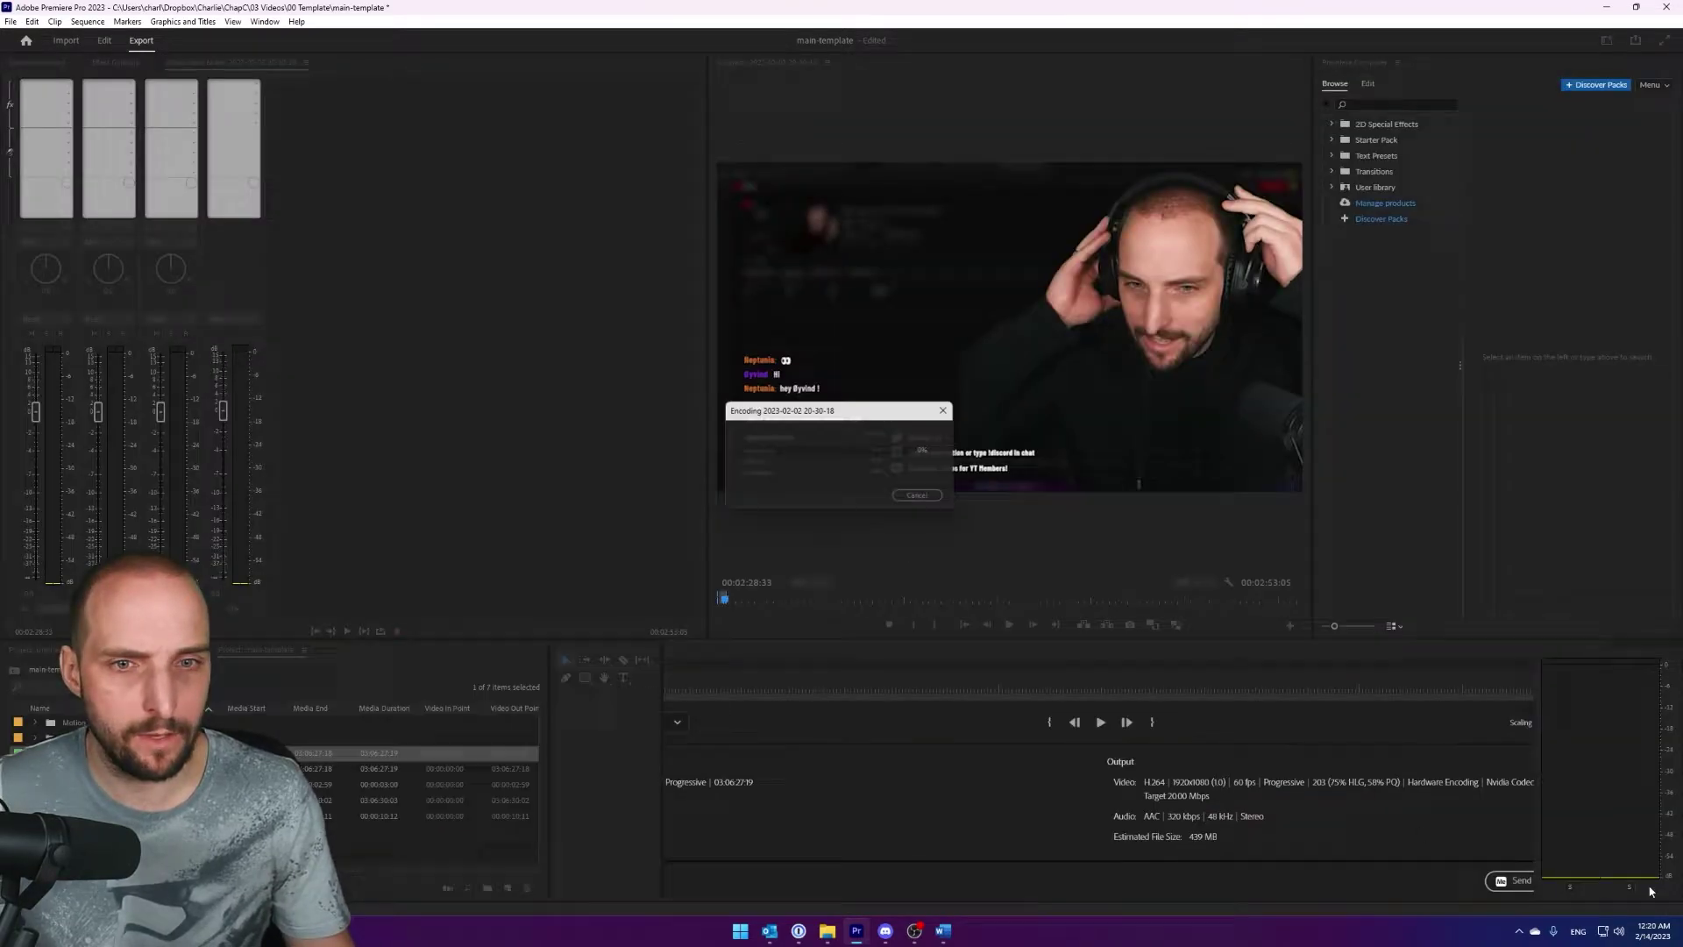